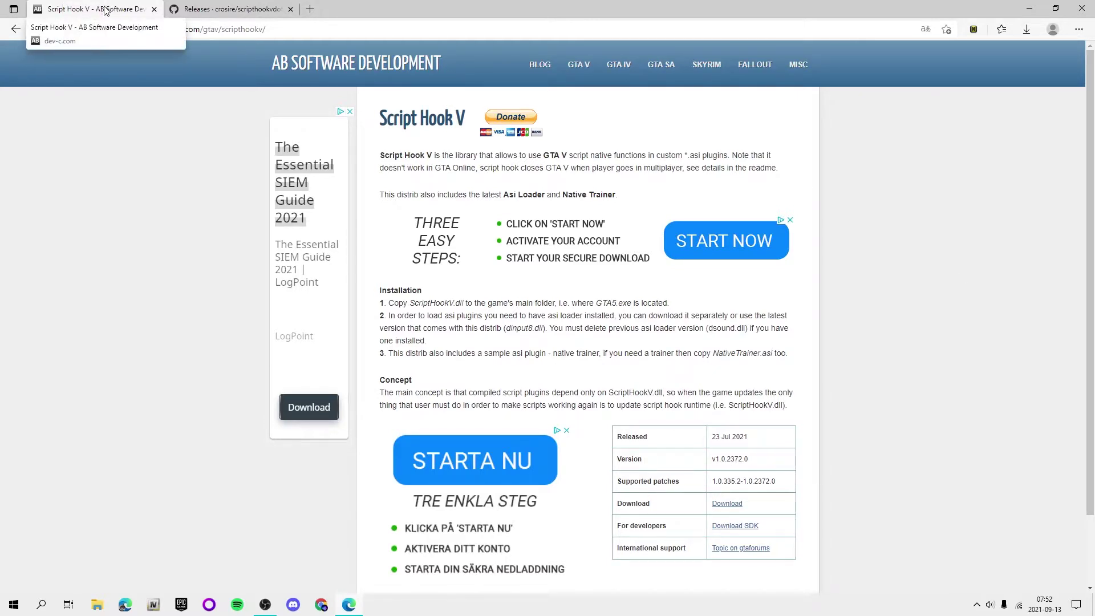
Switch between the ScriptHookVDotNet GitHub releases tab and the Script Hook V page
{"action": "left_click", "coordinate": [225, 9]}
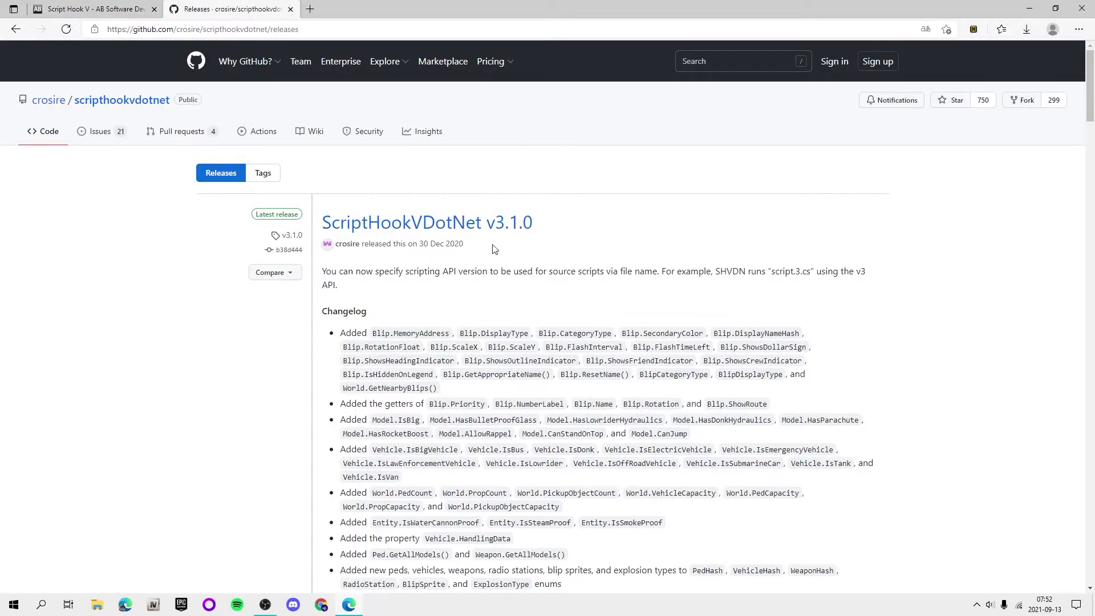
{"action": "scroll", "coordinate": [571, 359], "scroll_direction": "down", "scroll_amount": 12}
{"action": "scroll", "coordinate": [563, 490], "scroll_direction": "up", "scroll_amount": 12}
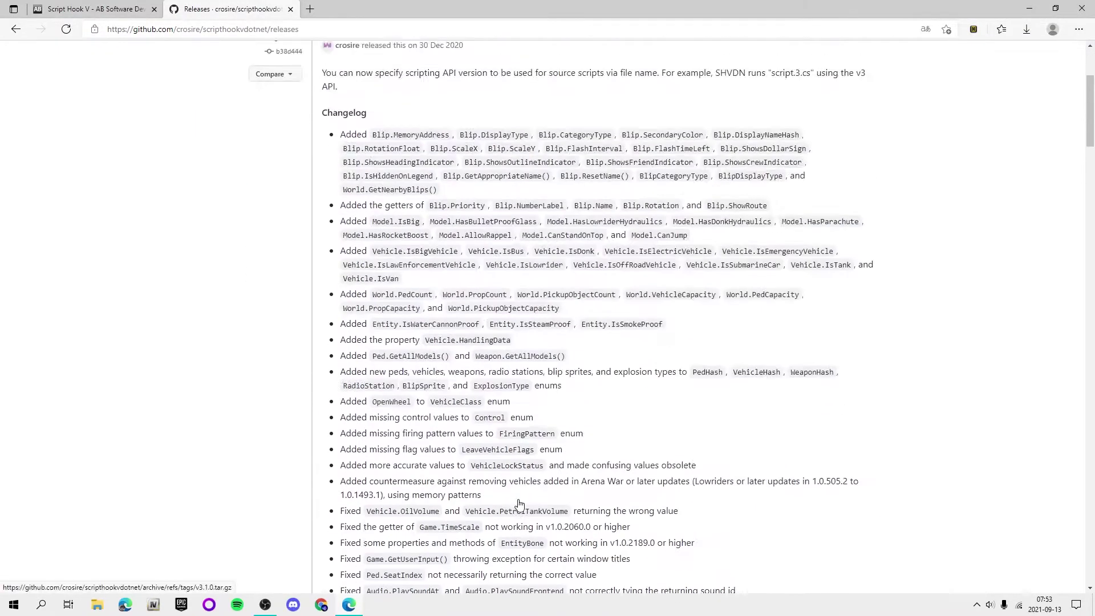
{"action": "key", "text": "ctrl+Tab"}
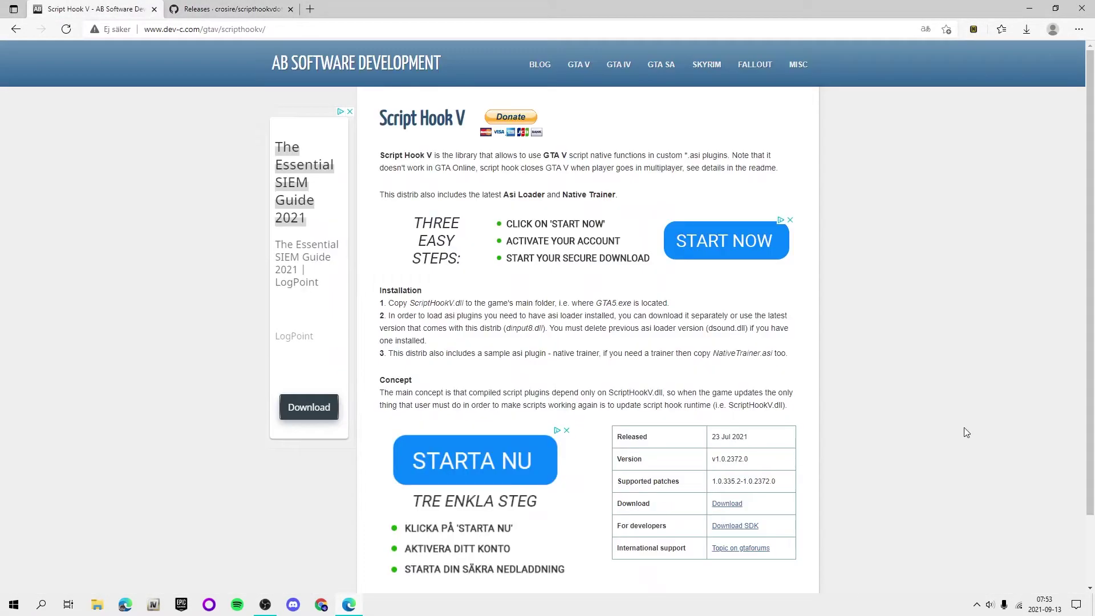
{"action": "left_click", "coordinate": [14, 9]}
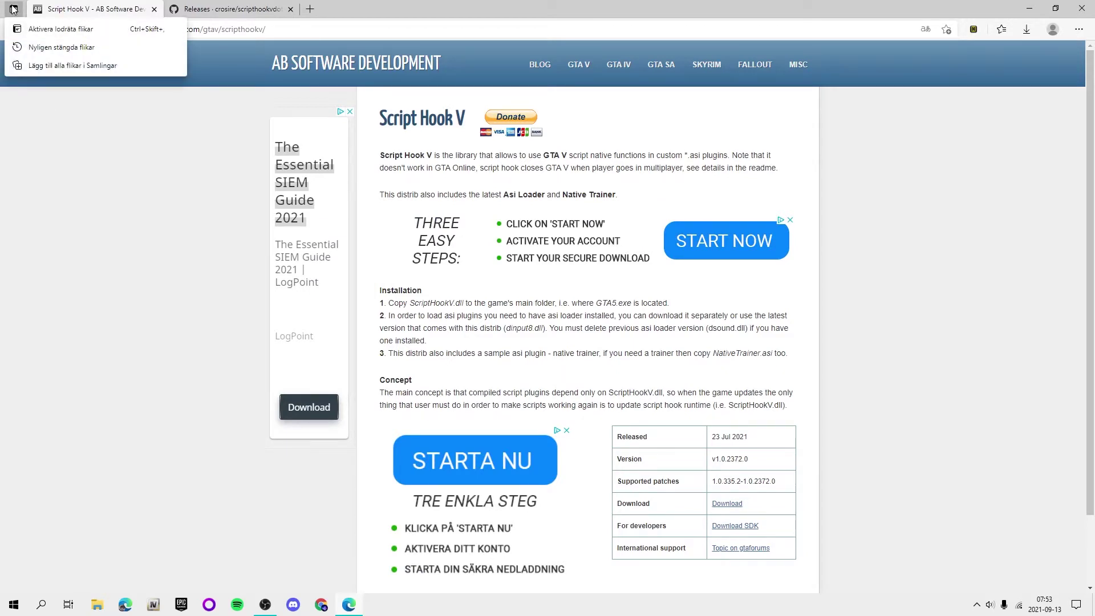
{"action": "left_click", "coordinate": [14, 9]}
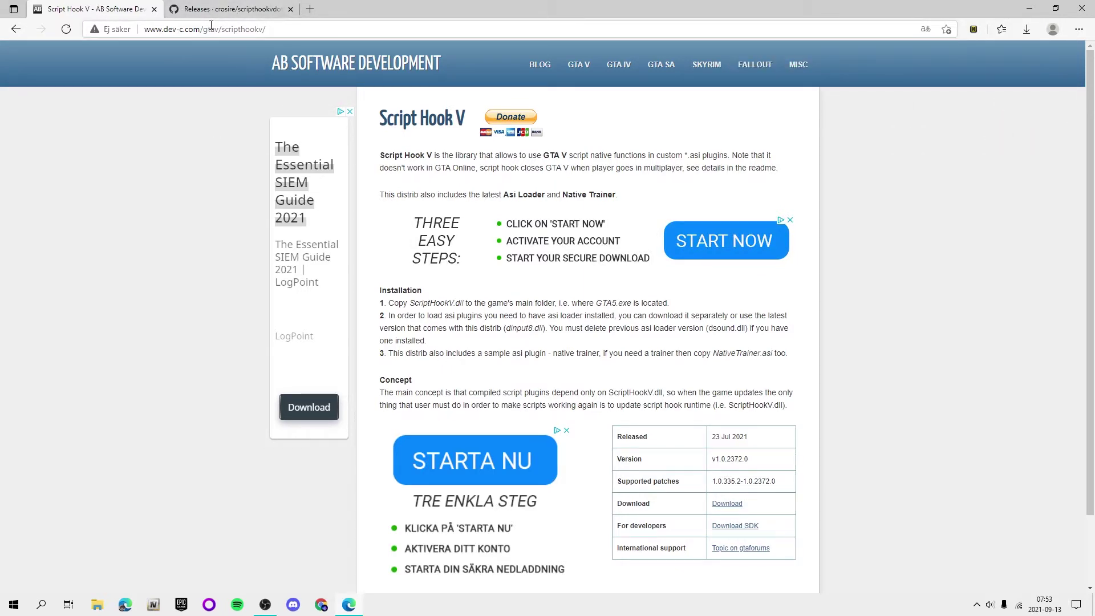
{"action": "left_click", "coordinate": [228, 9]}
{"action": "left_click", "coordinate": [94, 10]}
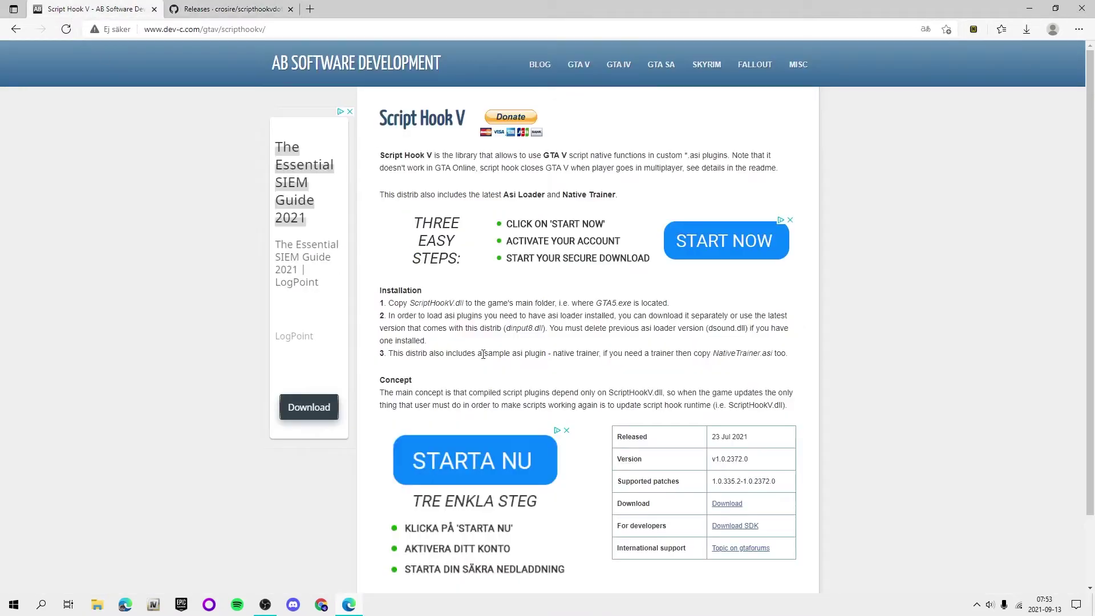
Download ScriptHookV_1.0.2372.0.zip from the Download link in the page's info table
{"action": "scroll", "coordinate": [693, 330], "scroll_direction": "down", "scroll_amount": 2}
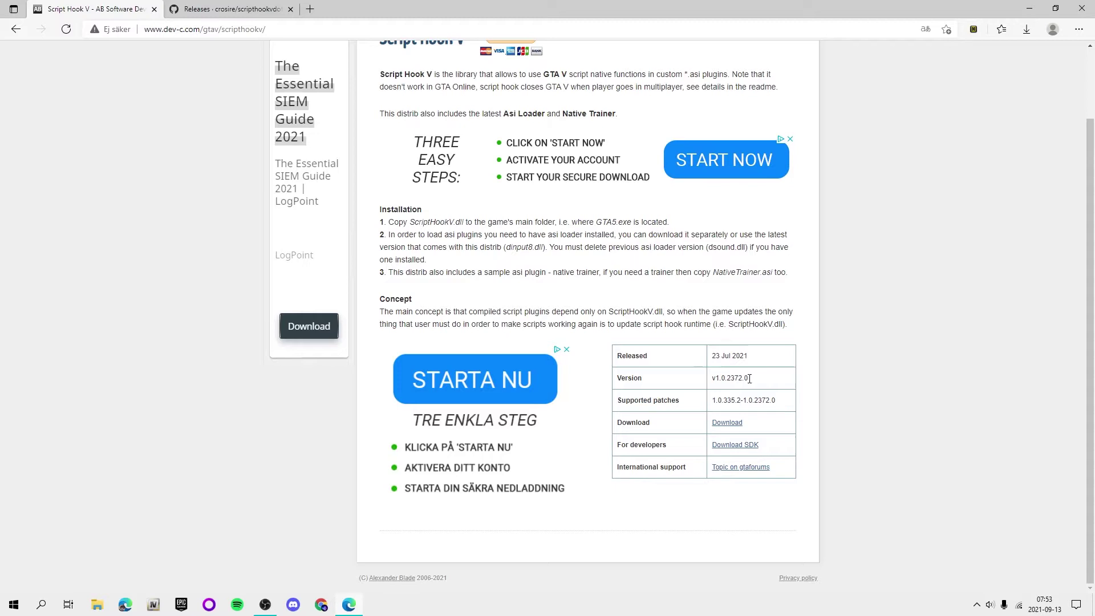
{"action": "scroll", "coordinate": [719, 401], "scroll_direction": "up", "scroll_amount": 2}
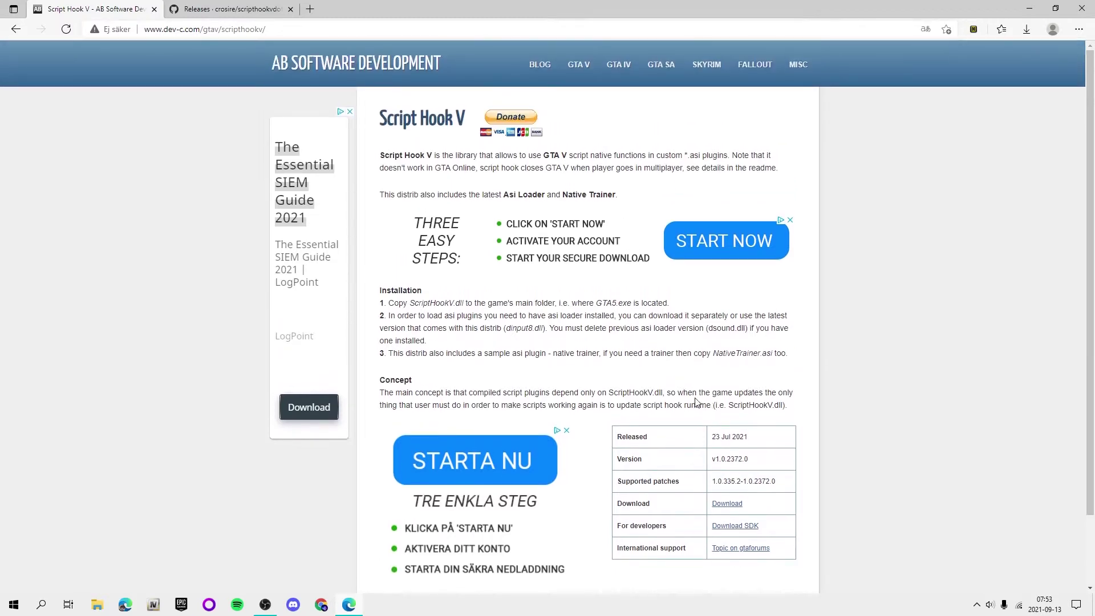
{"action": "scroll", "coordinate": [679, 414], "scroll_direction": "down", "scroll_amount": 2}
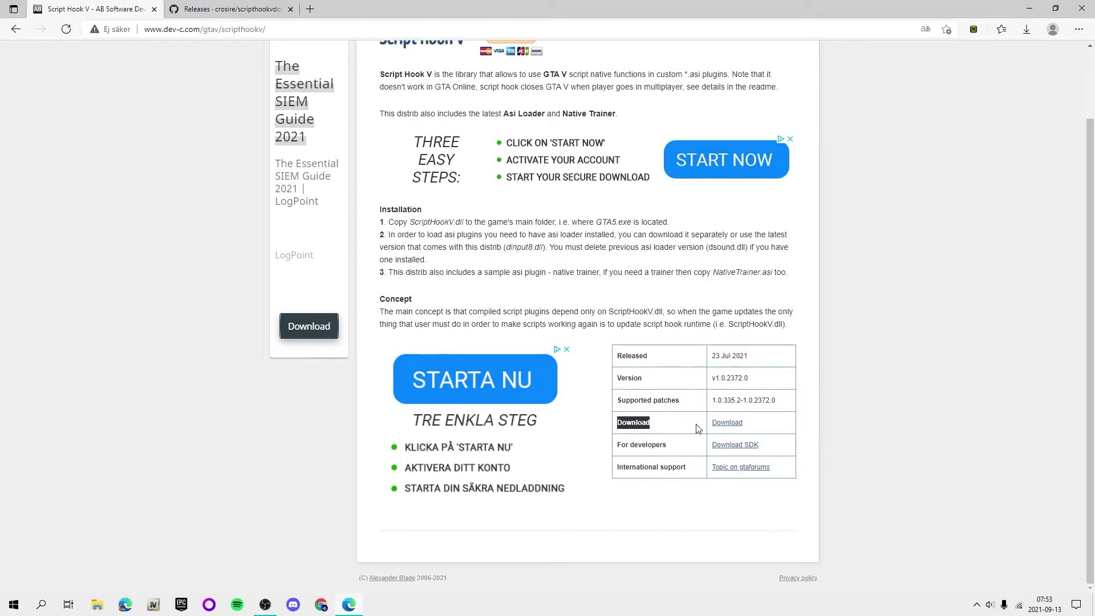
{"action": "left_click_drag", "start_coordinate": [631, 444], "coordinate": [660, 442]}
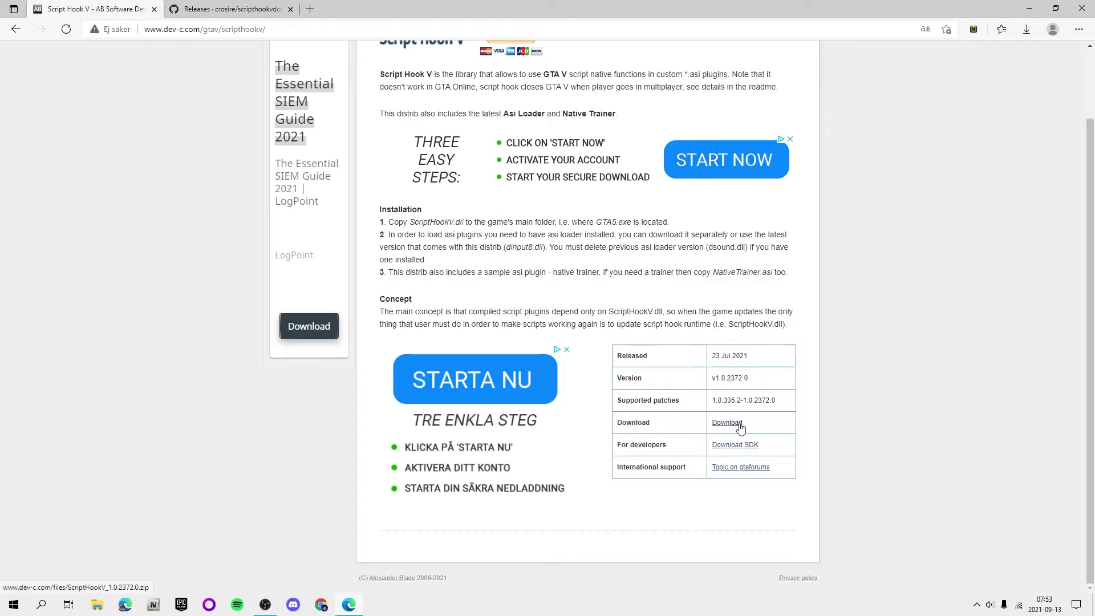
{"action": "scroll", "coordinate": [733, 427], "scroll_direction": "up", "scroll_amount": 1}
{"action": "scroll", "coordinate": [735, 426], "scroll_direction": "down", "scroll_amount": 1}
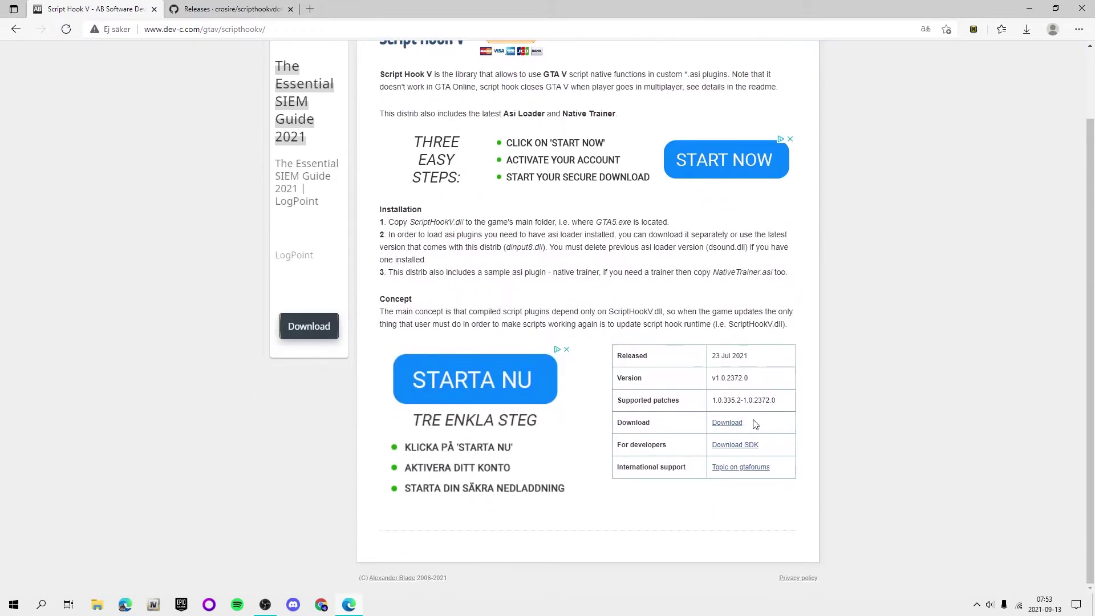
{"action": "left_click", "coordinate": [739, 427]}
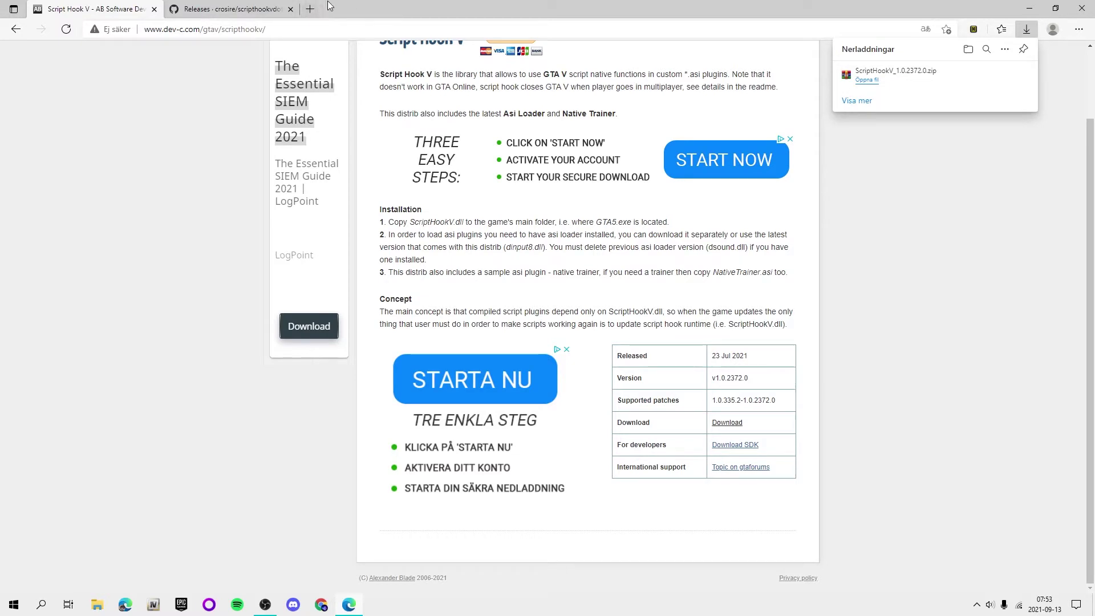
{"action": "left_click", "coordinate": [309, 9]}
{"action": "type", "text": "wi"}
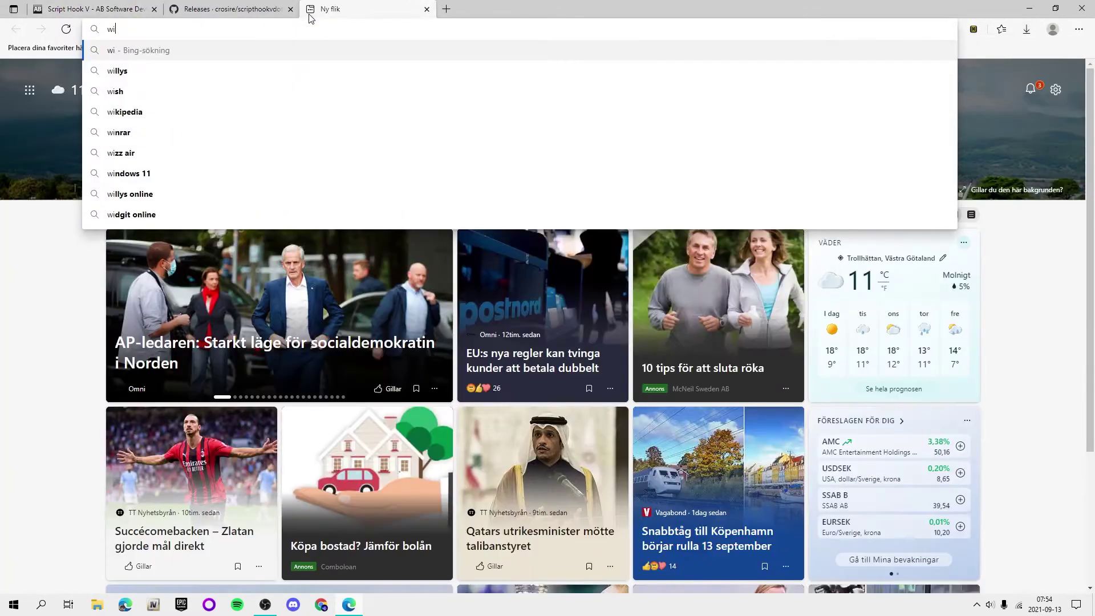
{"action": "type", "text": "nrar-co"}
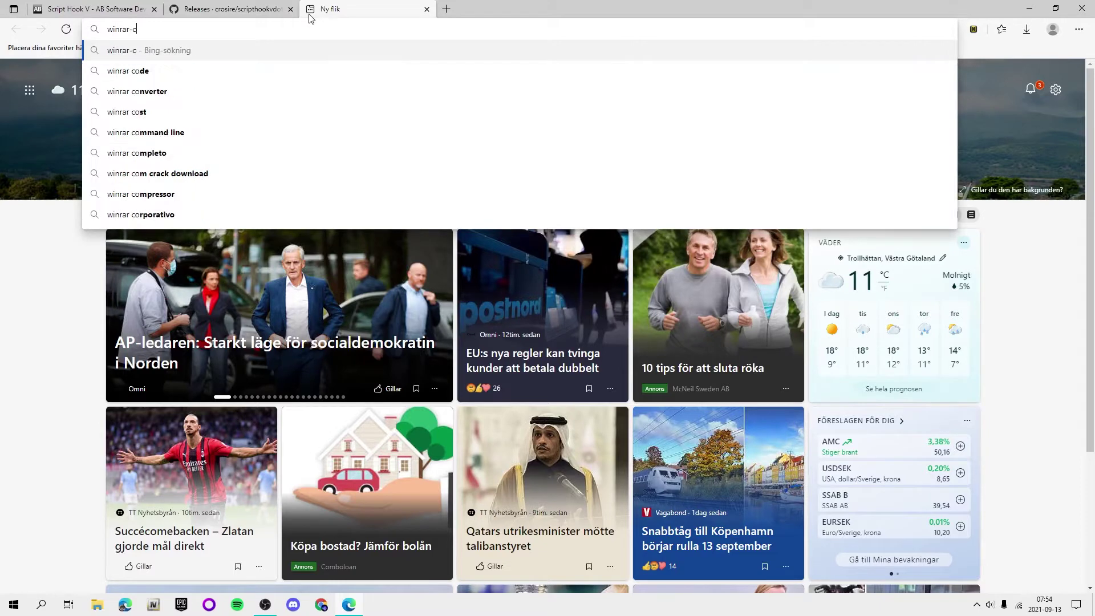
{"action": "key", "text": "BackSpace"}
{"action": "key", "text": "BackSpace"}
{"action": "type", "text": ".com"}
{"action": "key", "text": "Return"}
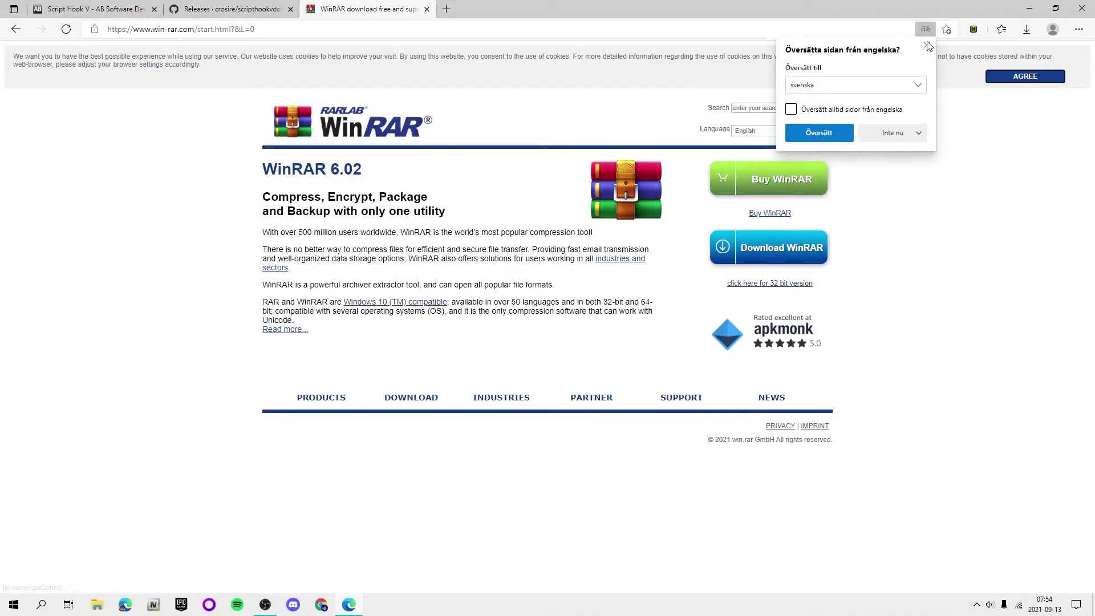
{"action": "left_click", "coordinate": [925, 45]}
Close the WinRAR tab and download ScriptHookVDotNet.zip from the v3.1.0 release assets
{"action": "left_click", "coordinate": [426, 9]}
{"action": "left_click", "coordinate": [231, 9]}
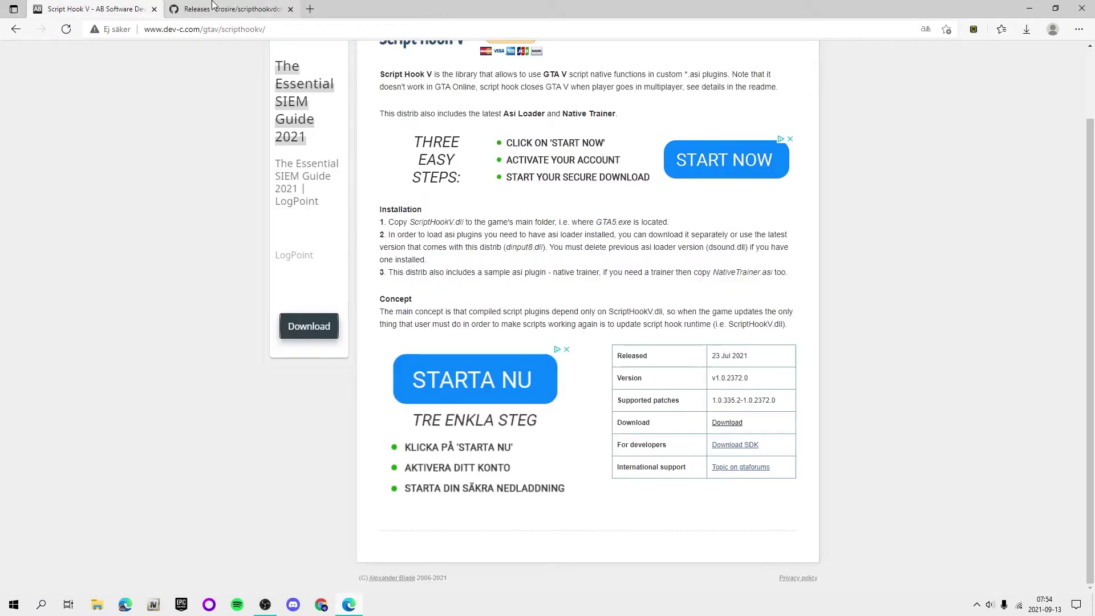
{"action": "scroll", "coordinate": [413, 199], "scroll_direction": "down", "scroll_amount": 2}
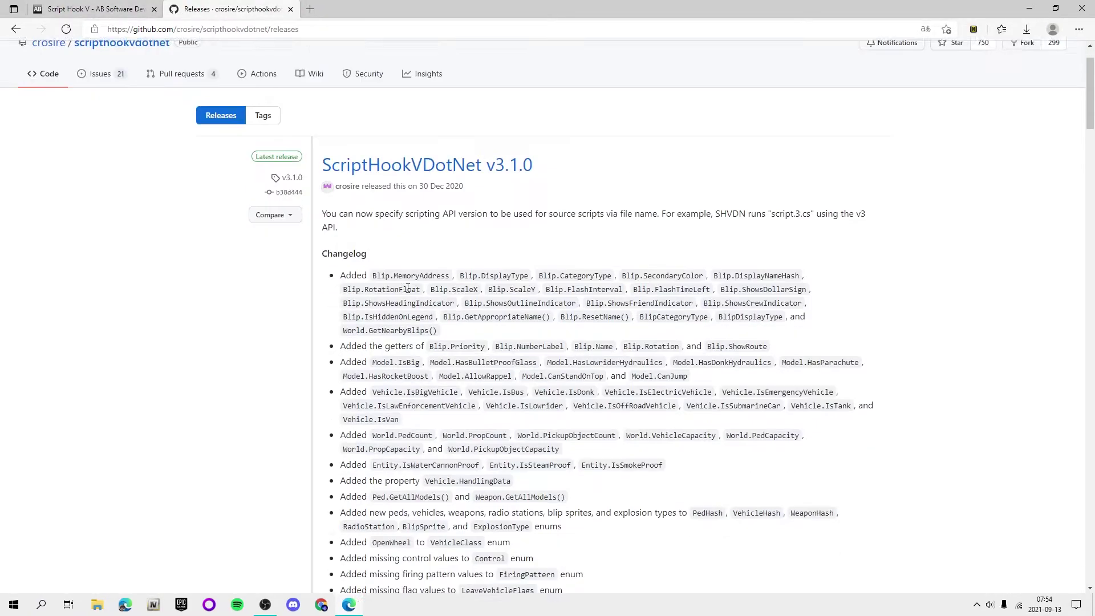
{"action": "scroll", "coordinate": [414, 199], "scroll_direction": "down", "scroll_amount": 1}
{"action": "scroll", "coordinate": [456, 214], "scroll_direction": "up", "scroll_amount": 3}
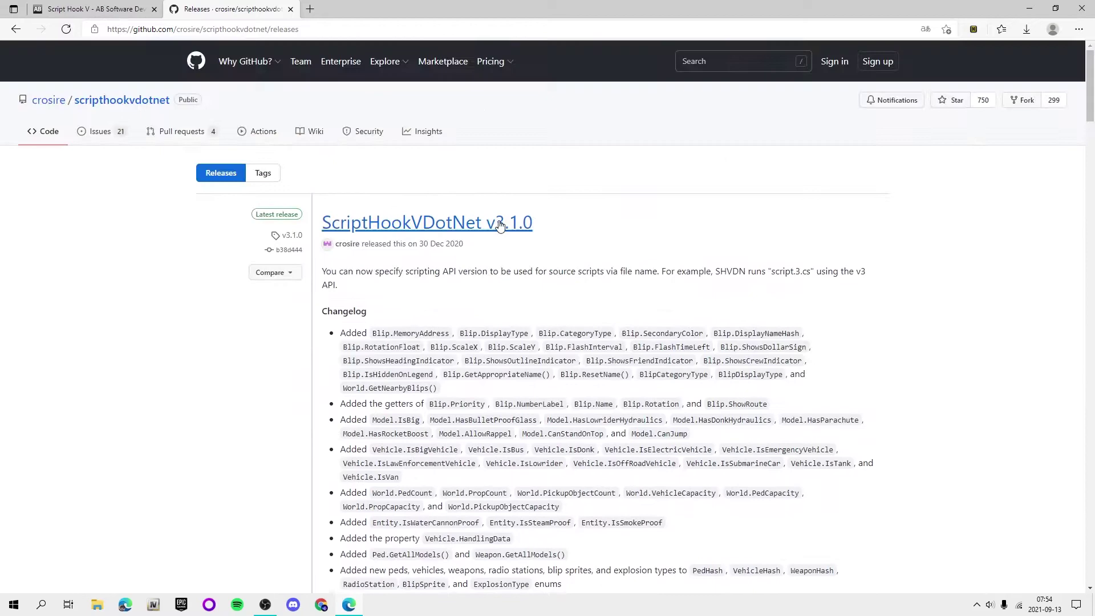
{"action": "left_click_drag", "start_coordinate": [543, 224], "coordinate": [528, 226]}
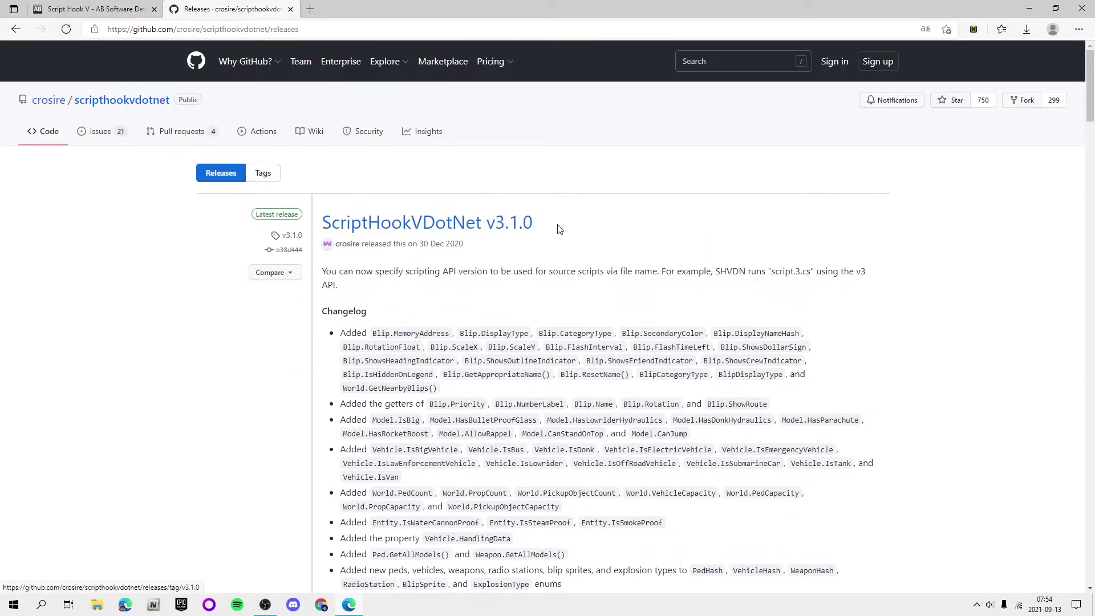
{"action": "scroll", "coordinate": [556, 229], "scroll_direction": "down", "scroll_amount": 3}
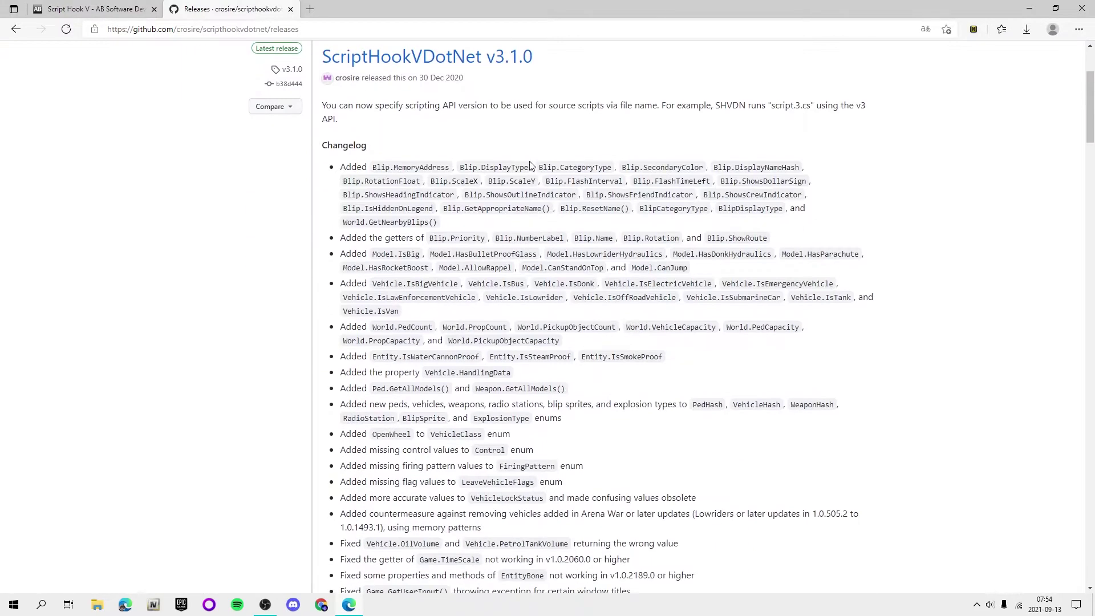
{"action": "scroll", "coordinate": [531, 166], "scroll_direction": "down", "scroll_amount": 10}
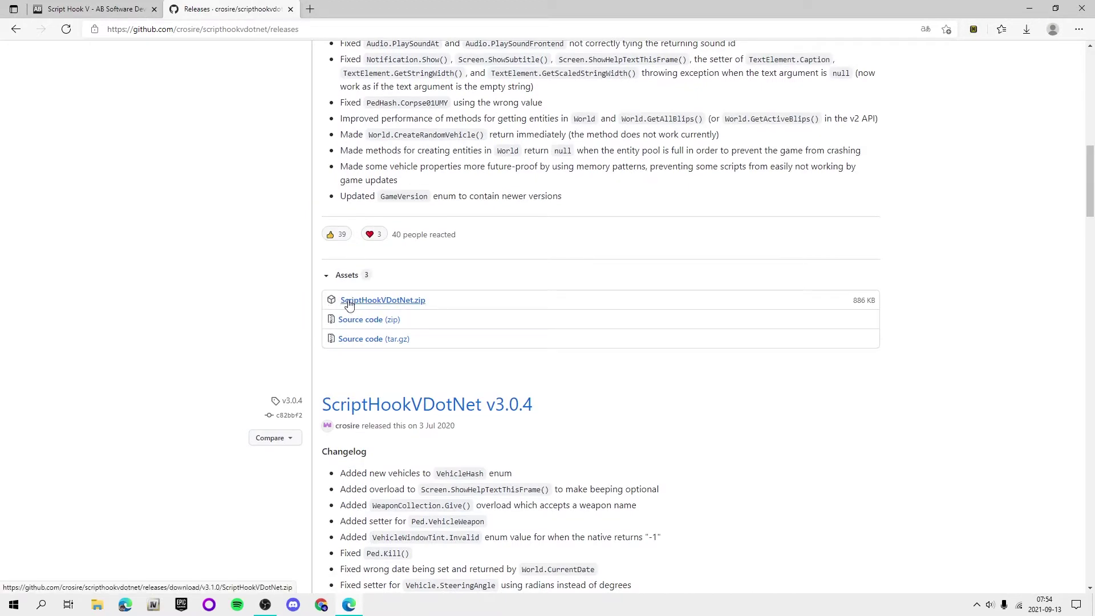
{"action": "left_click", "coordinate": [417, 307]}
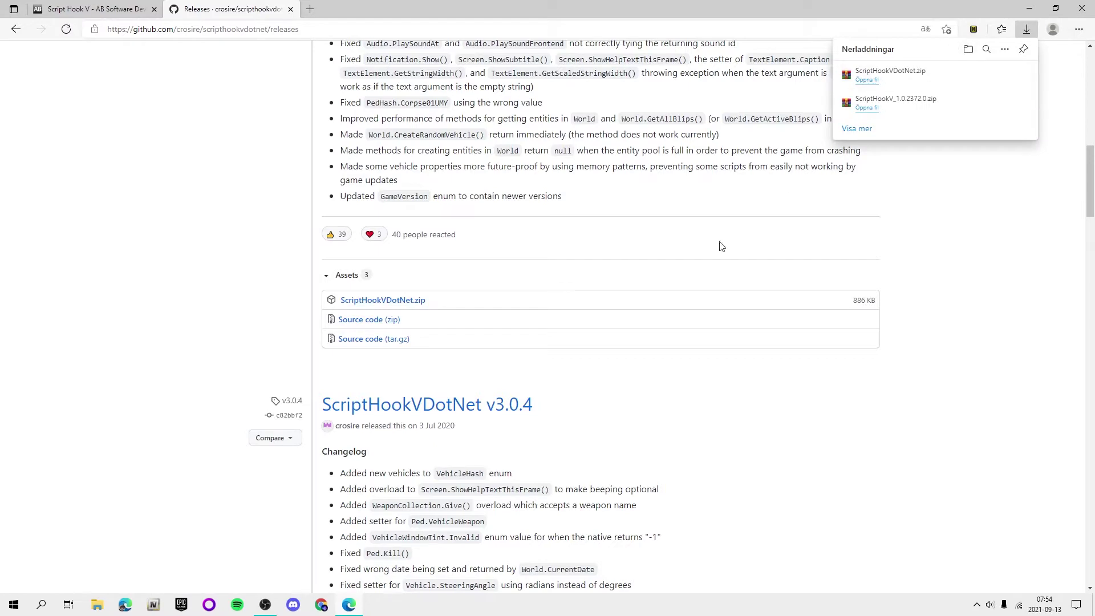
Browse D:\SteamLibrary\steamapps in File Explorer, return to D:, and launch Steam
{"action": "key", "text": "super+d"}
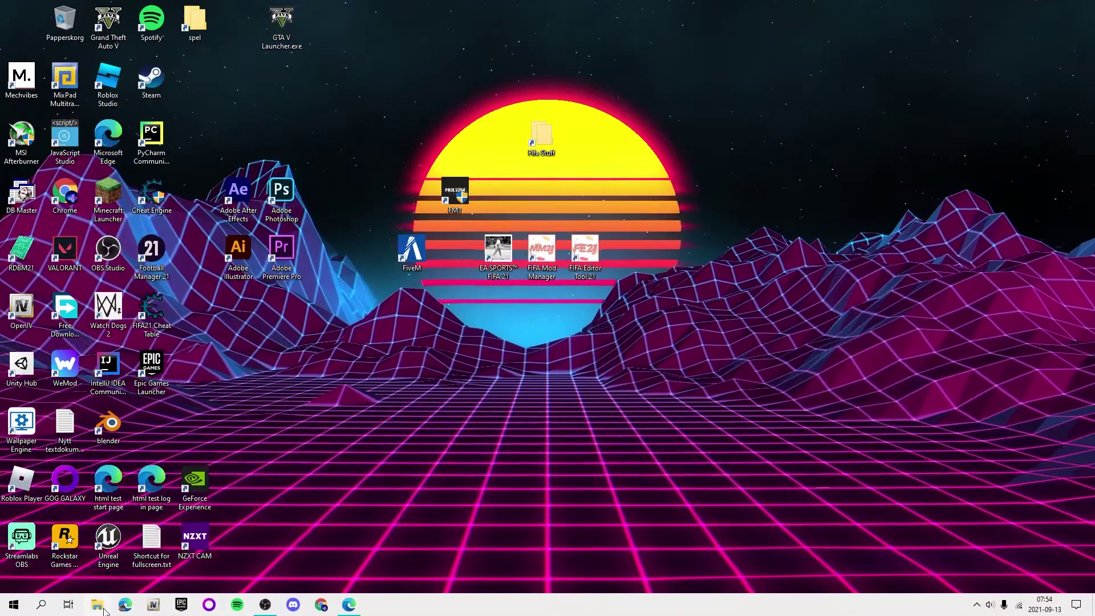
{"action": "left_click", "coordinate": [97, 605]}
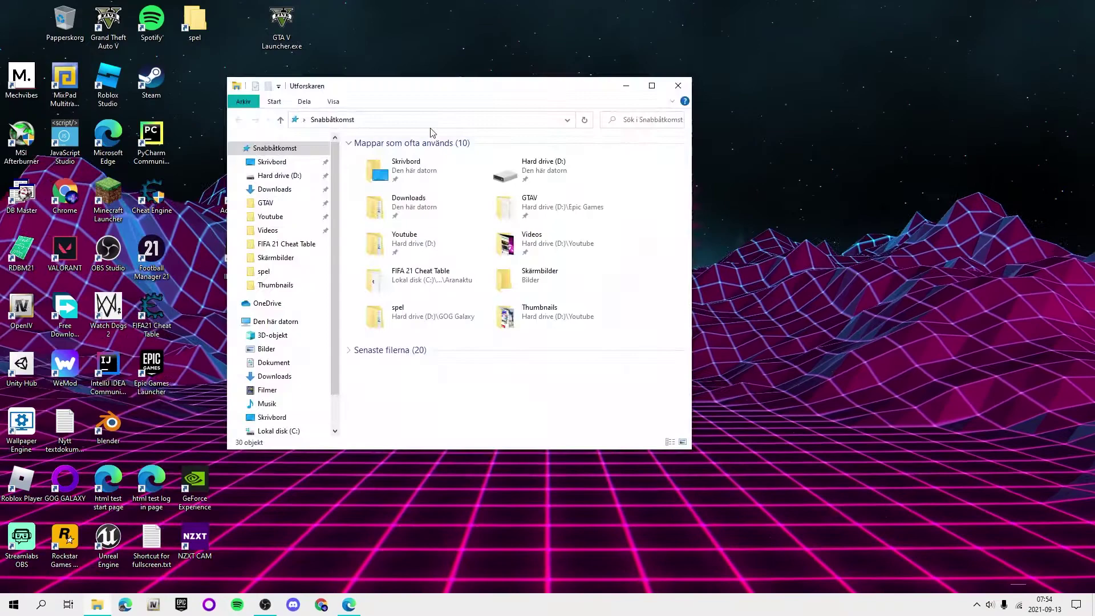
{"action": "left_click_drag", "start_coordinate": [459, 94], "coordinate": [562, 88]}
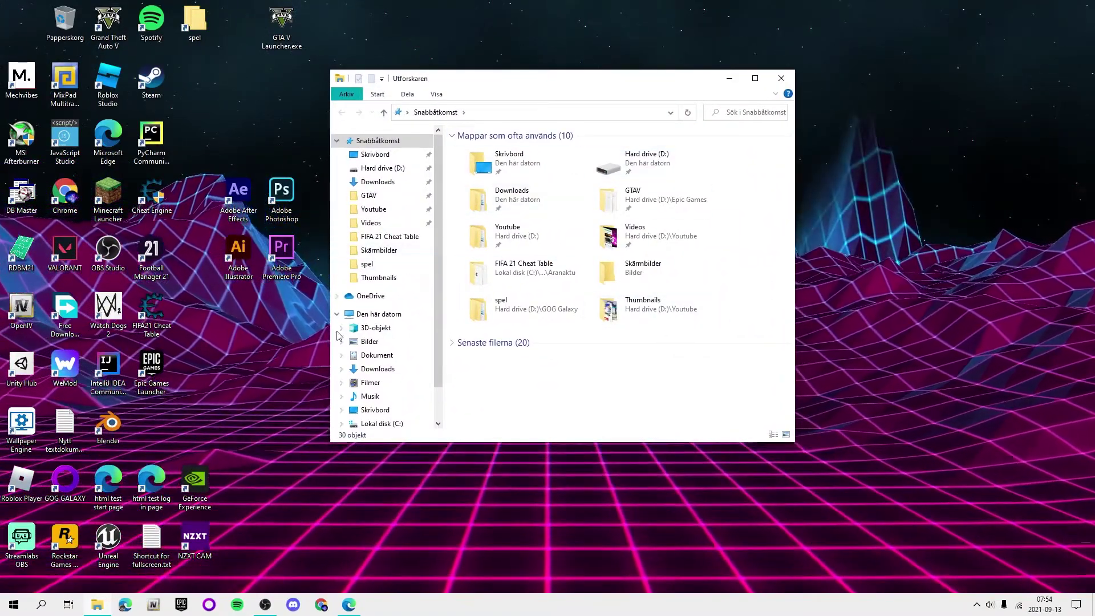
{"action": "double_click", "coordinate": [587, 164]}
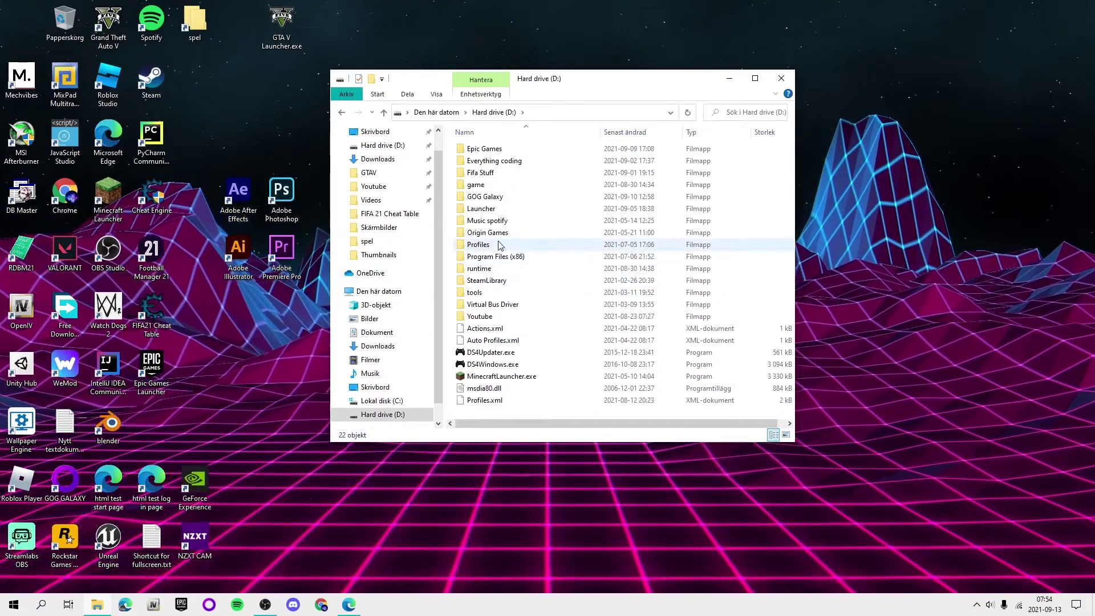
{"action": "double_click", "coordinate": [509, 284]}
{"action": "double_click", "coordinate": [493, 151]}
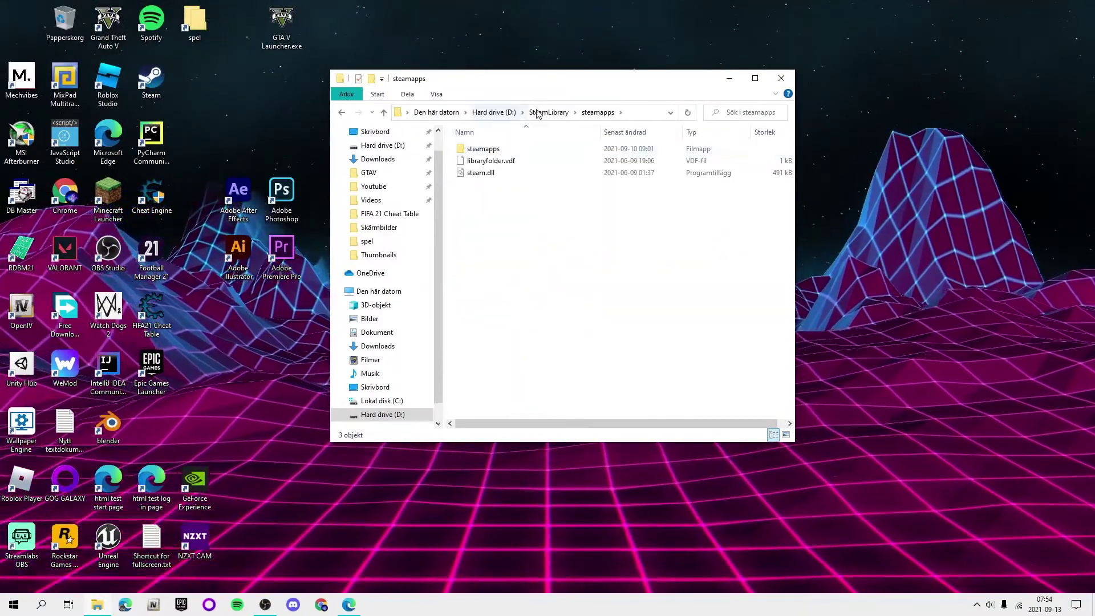
{"action": "left_click", "coordinate": [536, 111]}
{"action": "left_click", "coordinate": [494, 112]}
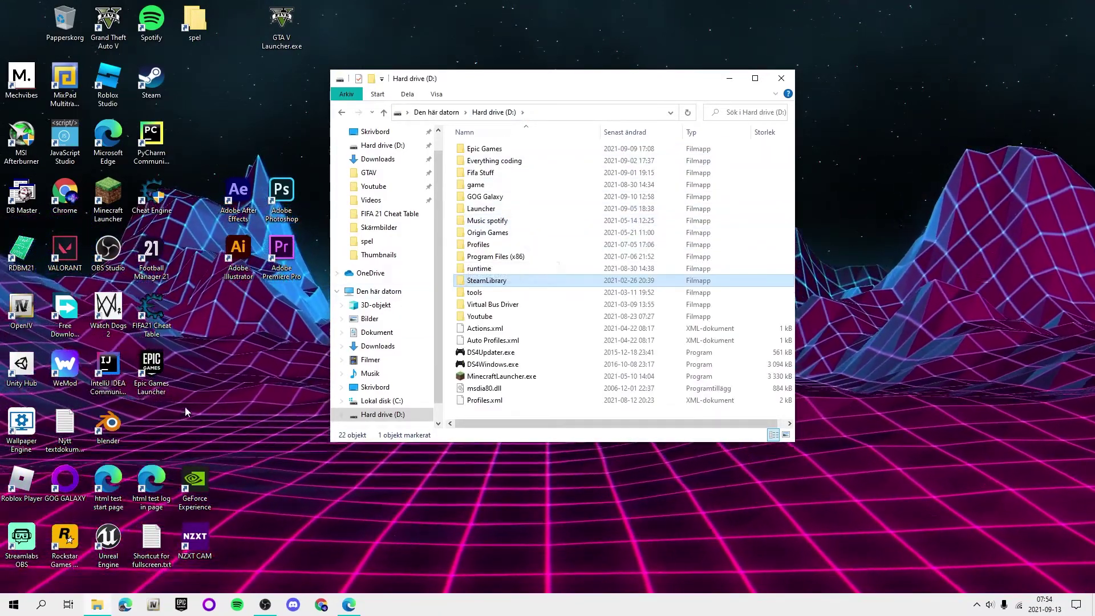
{"action": "double_click", "coordinate": [151, 79]}
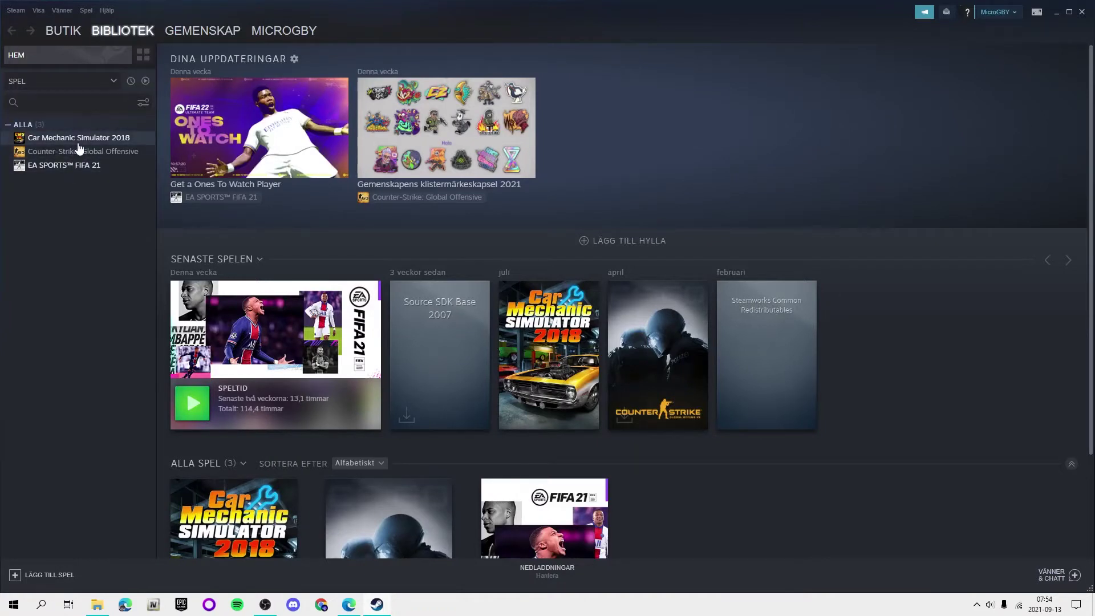
Open the Egenskaper (Properties) of EA SPORTS FIFA 21 from the Steam library
{"action": "right_click", "coordinate": [71, 169]}
{"action": "right_click", "coordinate": [54, 168]}
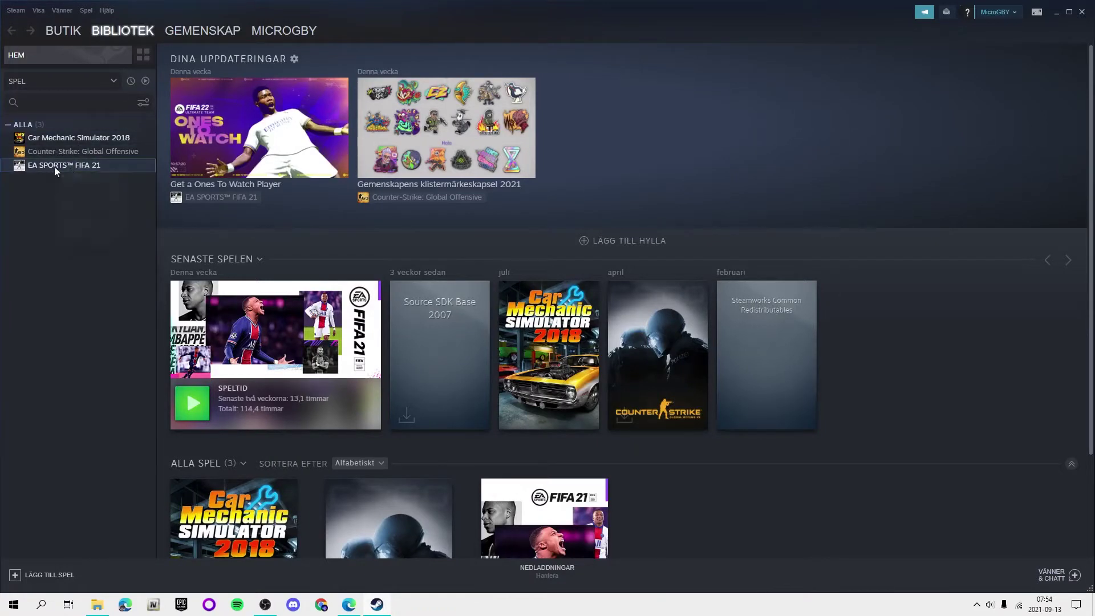
{"action": "right_click", "coordinate": [54, 166]}
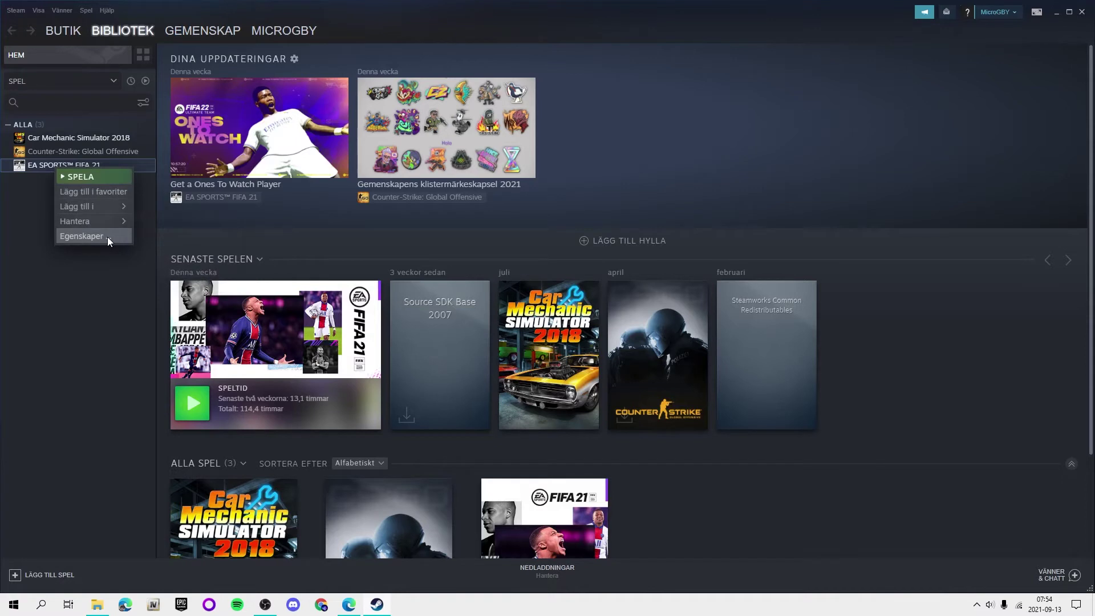
{"action": "left_click", "coordinate": [72, 239]}
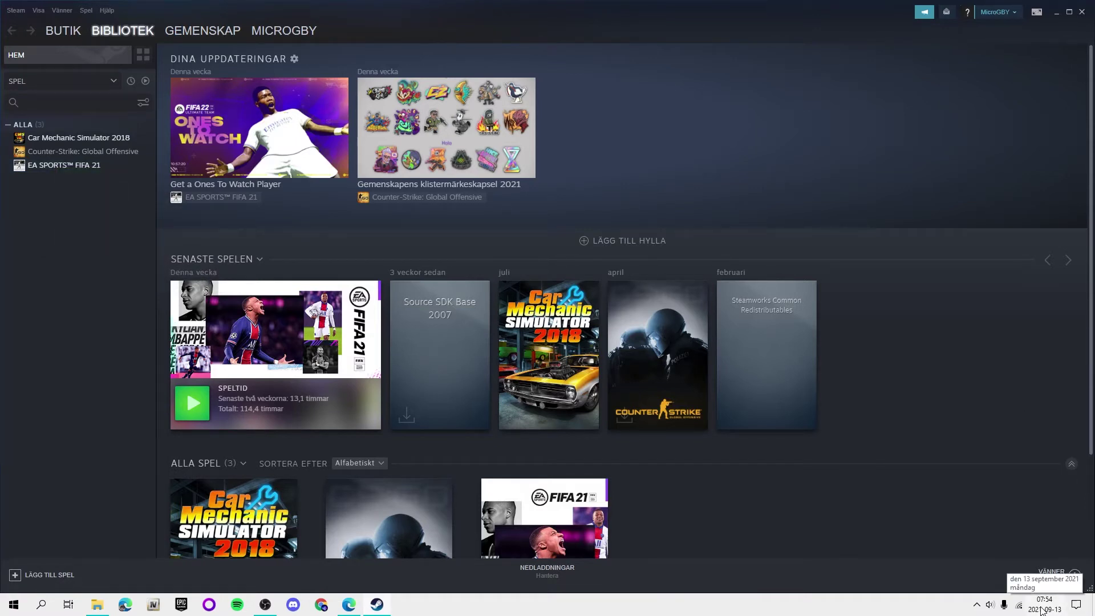
{"action": "right_click", "coordinate": [87, 168]}
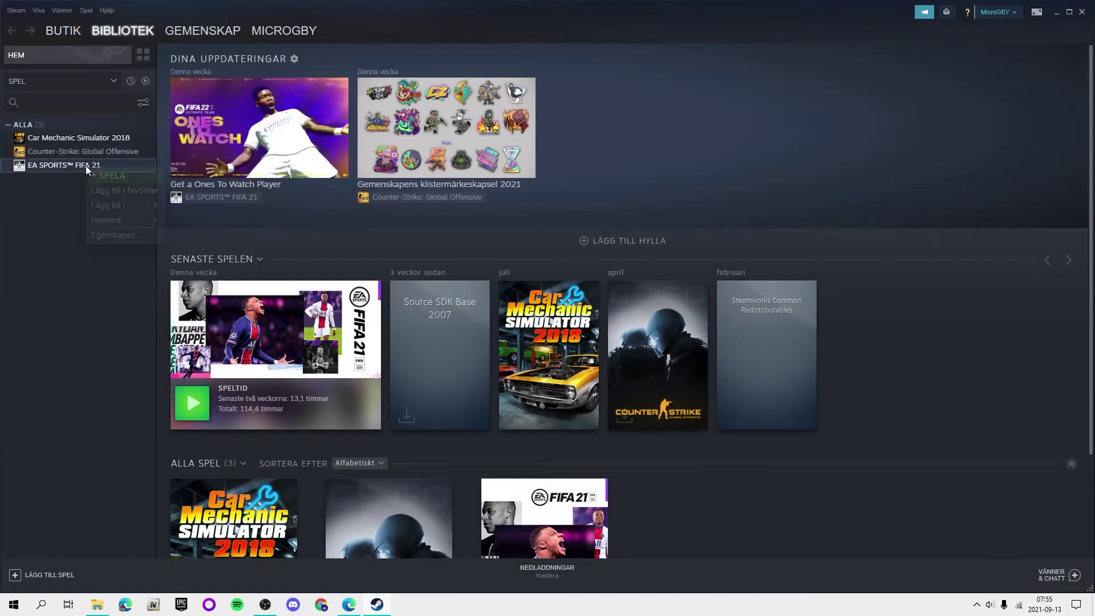
{"action": "left_click", "coordinate": [108, 235]}
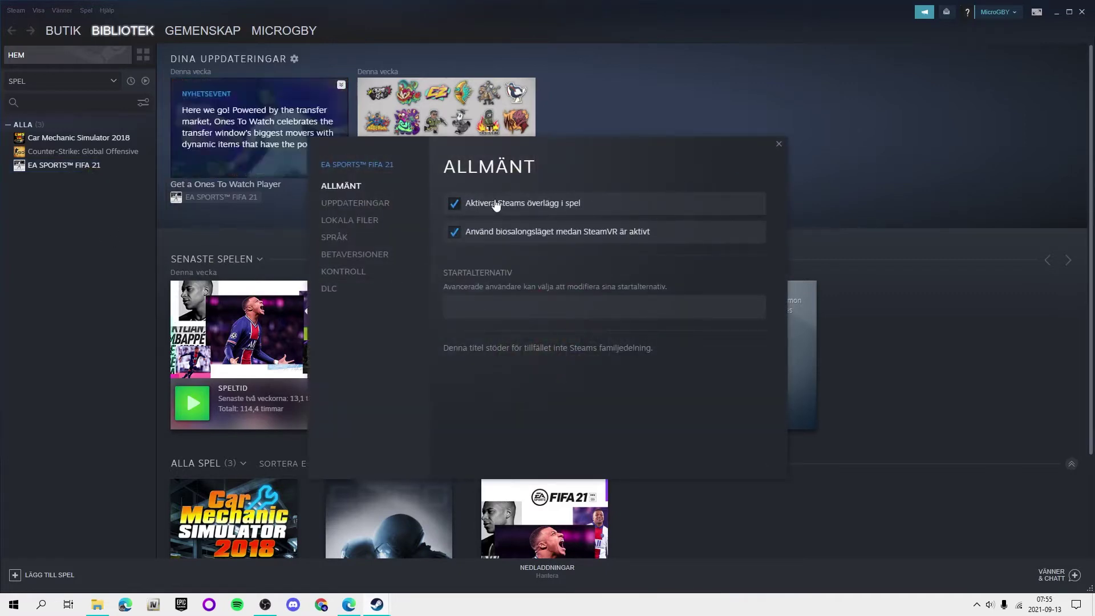
Browse FIFA 21's installation folder from LOKALA FILER, then close the properties dialog
{"action": "left_click", "coordinate": [338, 222]}
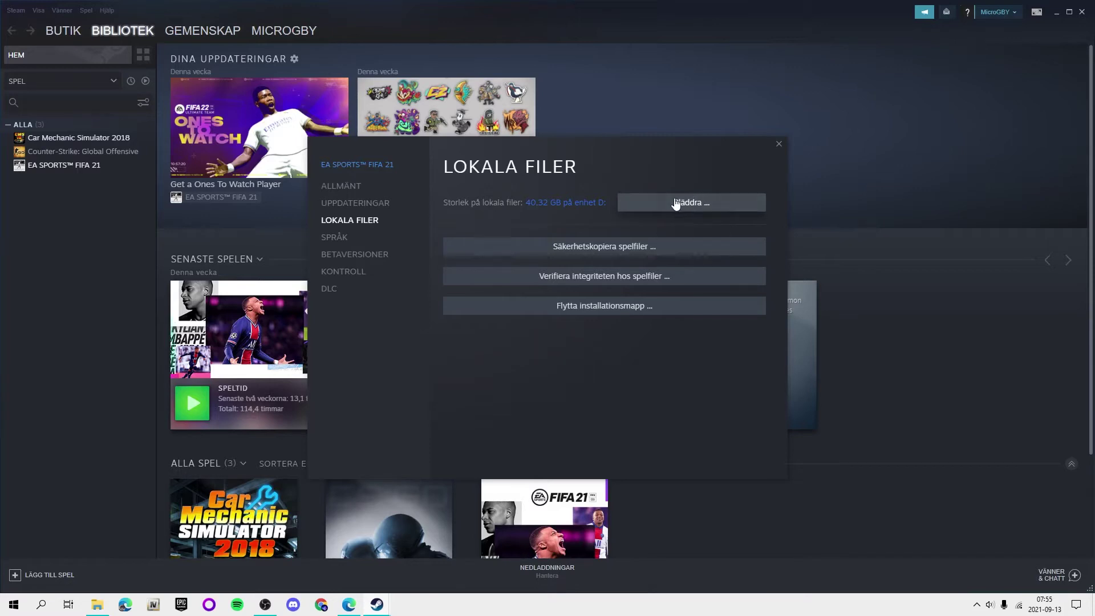
{"action": "left_click", "coordinate": [675, 201]}
{"action": "left_click", "coordinate": [780, 144]}
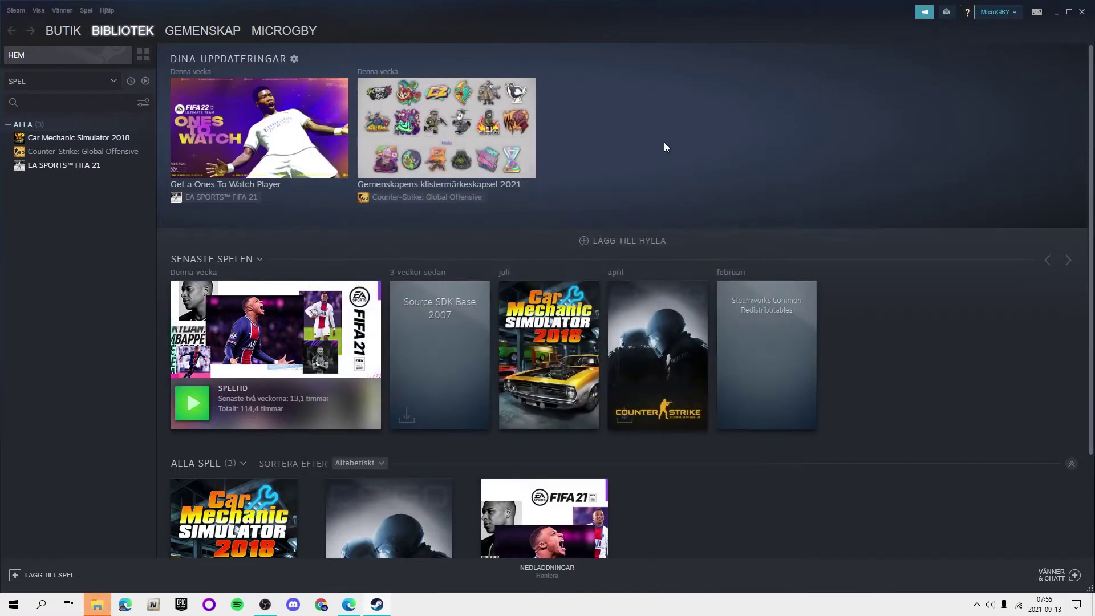
Close Steam and the FIFA 21 folder, then open D:\Epic Games\GTAV
{"action": "left_click", "coordinate": [1081, 12]}
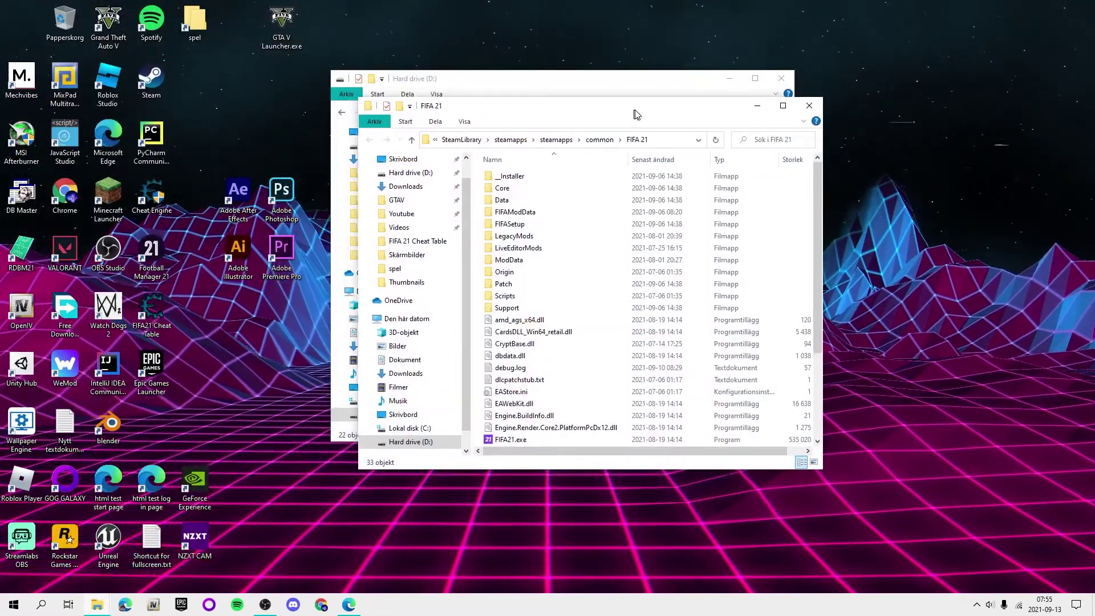
{"action": "left_click", "coordinate": [808, 104]}
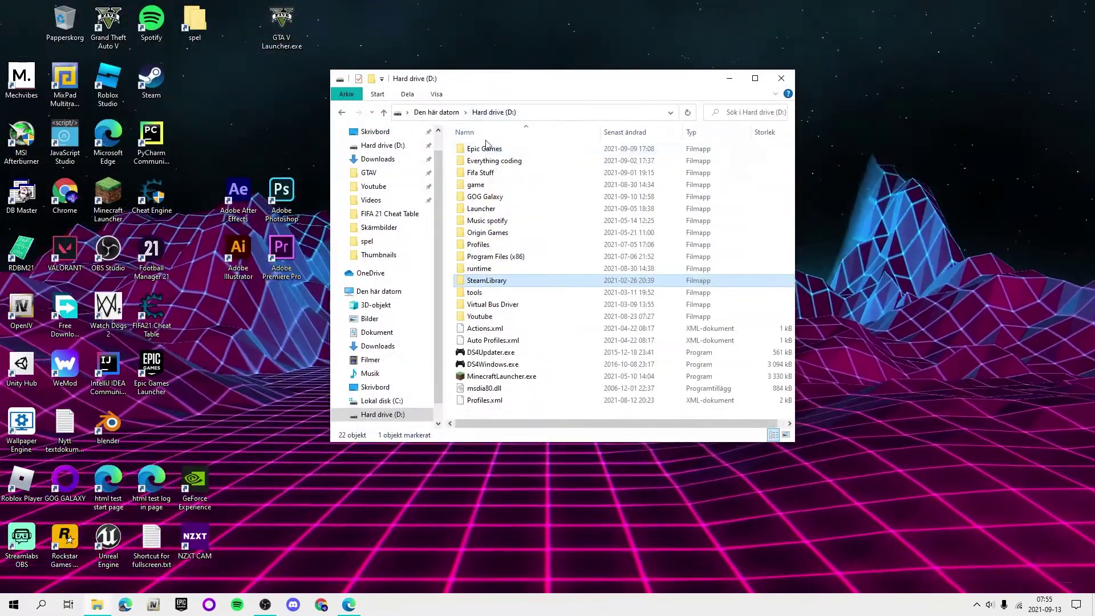
{"action": "double_click", "coordinate": [485, 149]}
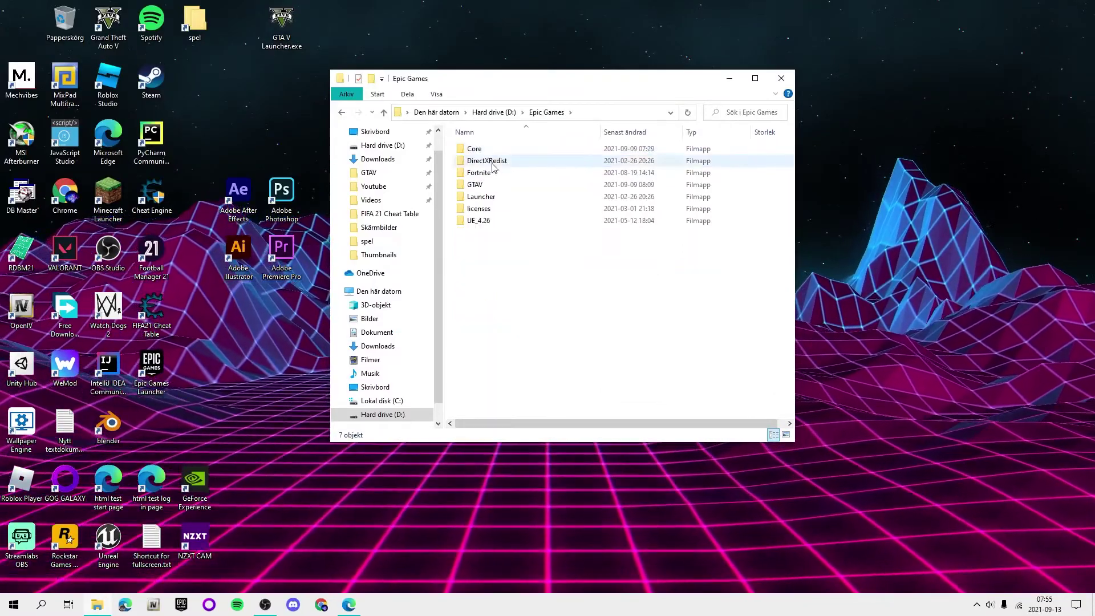
{"action": "double_click", "coordinate": [474, 185]}
Scroll through the GTAV folder's 98 items, including the scripts and mods folders
{"action": "scroll", "coordinate": [593, 246], "scroll_direction": "down", "scroll_amount": 10}
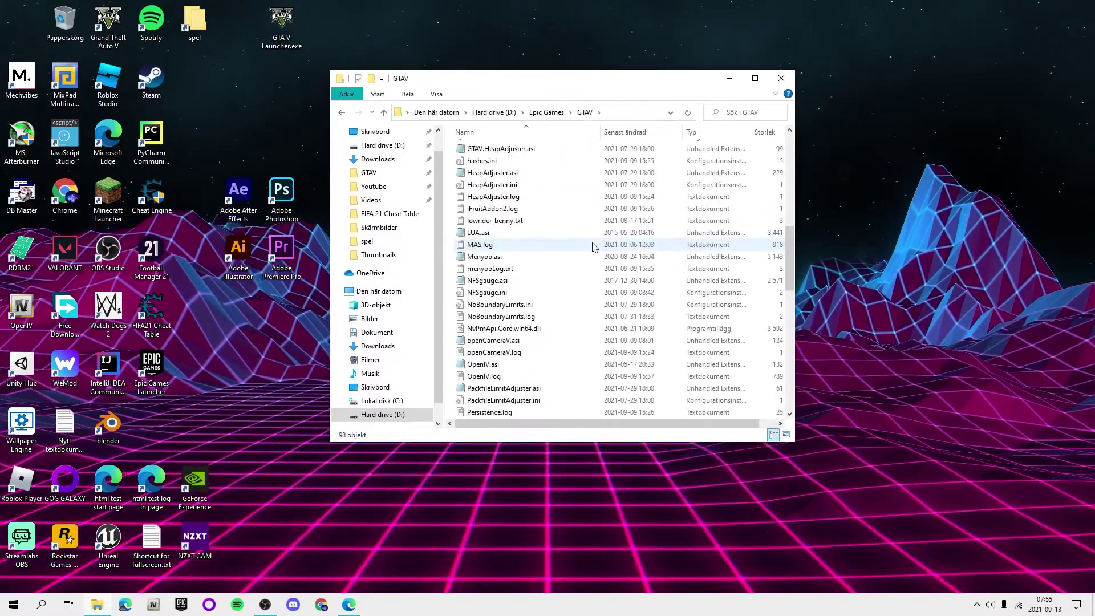
{"action": "scroll", "coordinate": [591, 244], "scroll_direction": "down", "scroll_amount": 5}
{"action": "scroll", "coordinate": [570, 217], "scroll_direction": "up", "scroll_amount": 12}
{"action": "scroll", "coordinate": [555, 183], "scroll_direction": "down", "scroll_amount": 3}
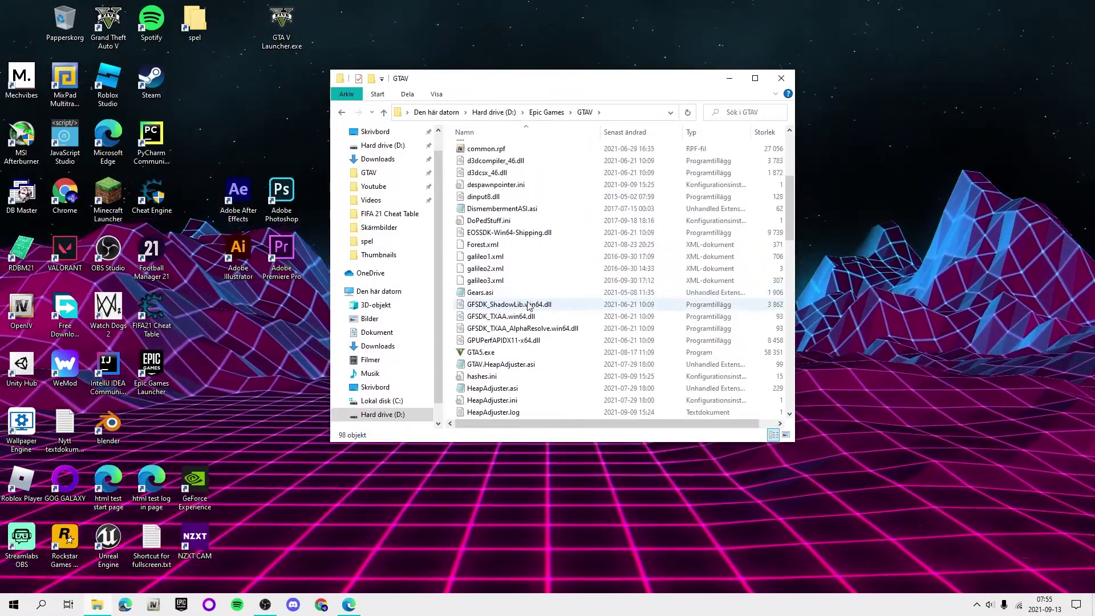
{"action": "scroll", "coordinate": [527, 306], "scroll_direction": "down", "scroll_amount": 20}
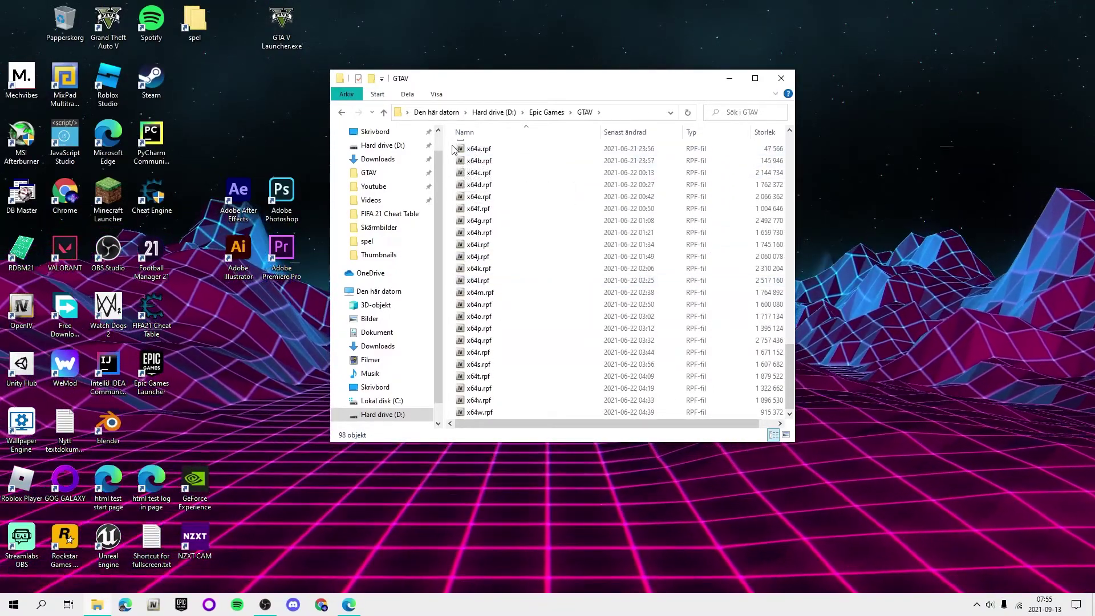
{"action": "scroll", "coordinate": [462, 171], "scroll_direction": "up", "scroll_amount": 15}
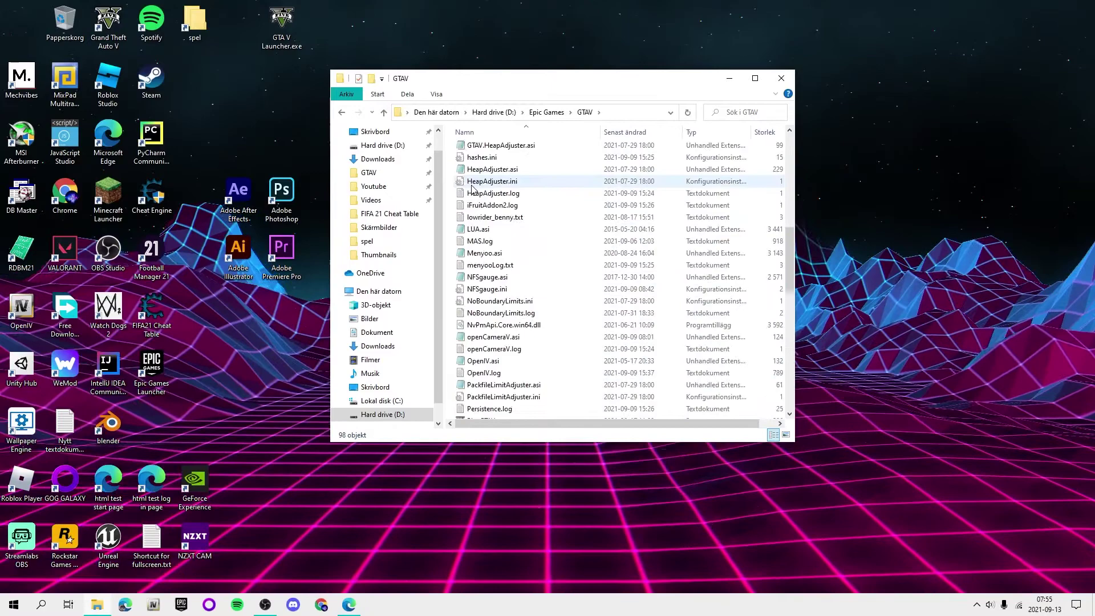
{"action": "scroll", "coordinate": [472, 188], "scroll_direction": "up", "scroll_amount": 10}
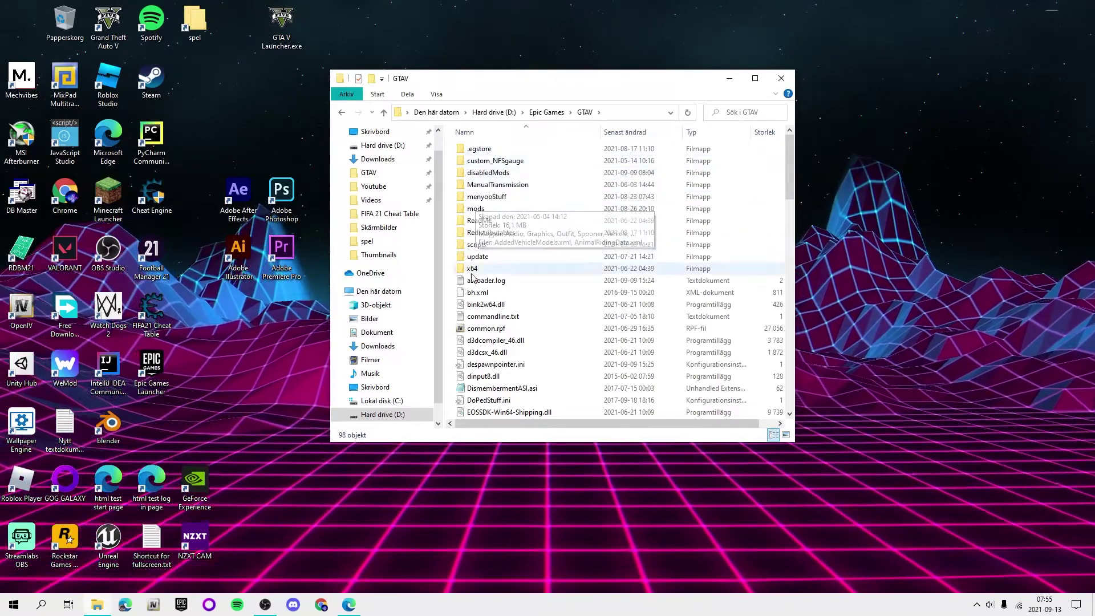
{"action": "scroll", "coordinate": [570, 225], "scroll_direction": "down", "scroll_amount": 5}
{"action": "scroll", "coordinate": [575, 225], "scroll_direction": "up", "scroll_amount": 5}
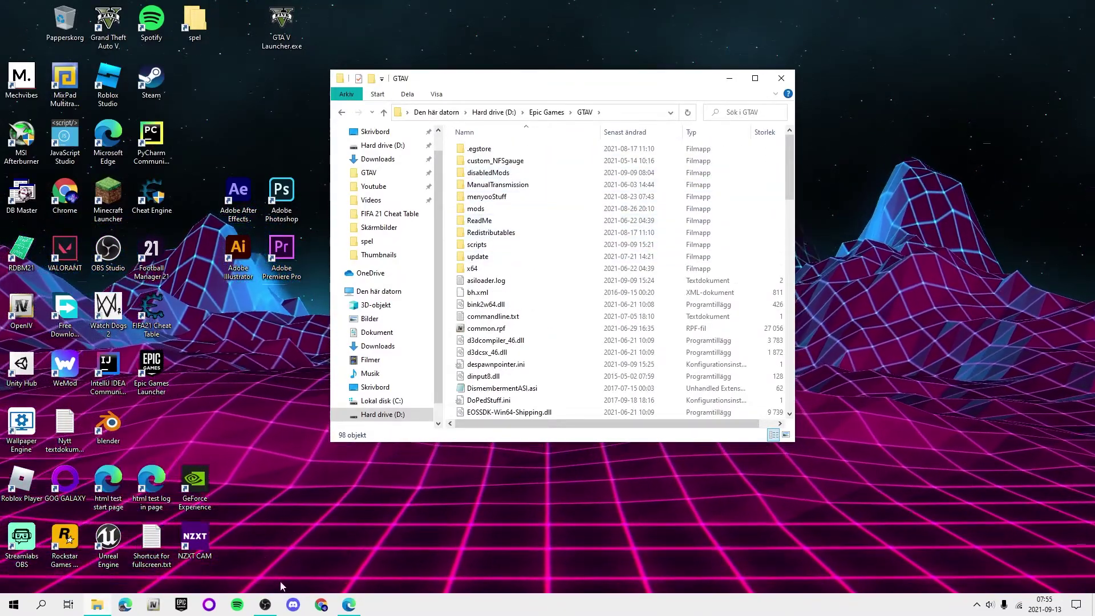
Open ScriptHookV_1.0.2372.0.zip from Edge's downloads list and dismiss WinRAR's licence reminder
{"action": "left_click", "coordinate": [125, 605]}
{"action": "left_click", "coordinate": [1051, 29]}
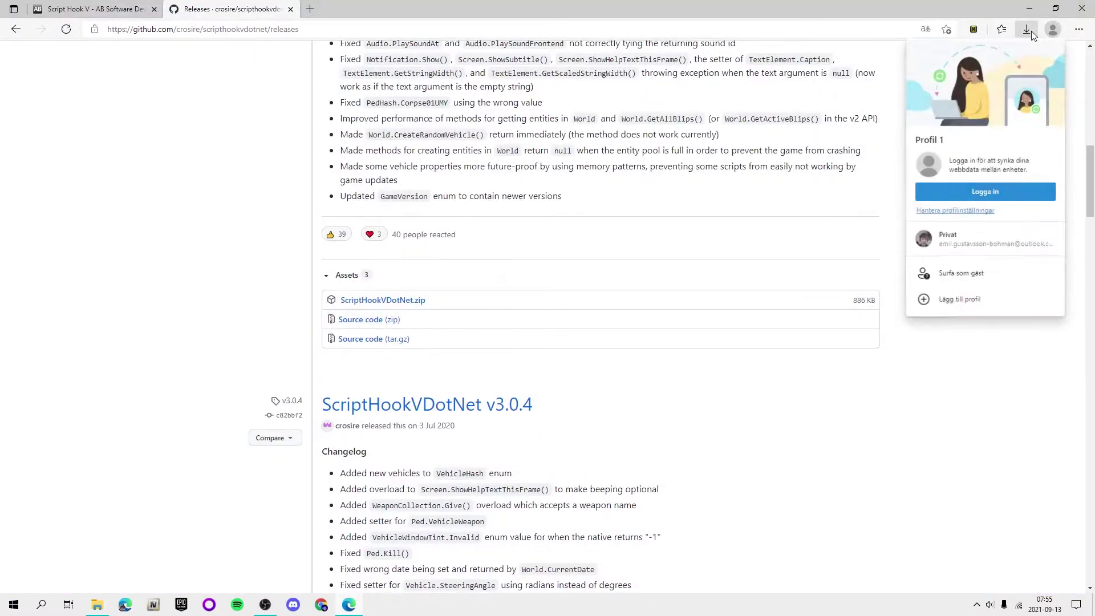
{"action": "left_click", "coordinate": [1026, 29]}
{"action": "left_click", "coordinate": [870, 107]}
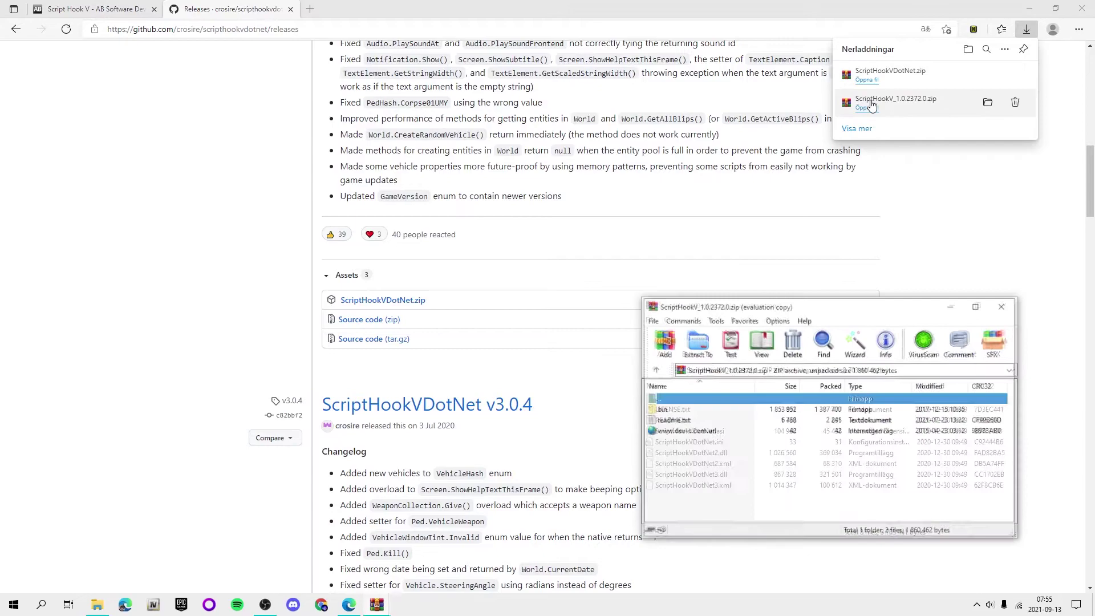
{"action": "left_click", "coordinate": [1029, 8]}
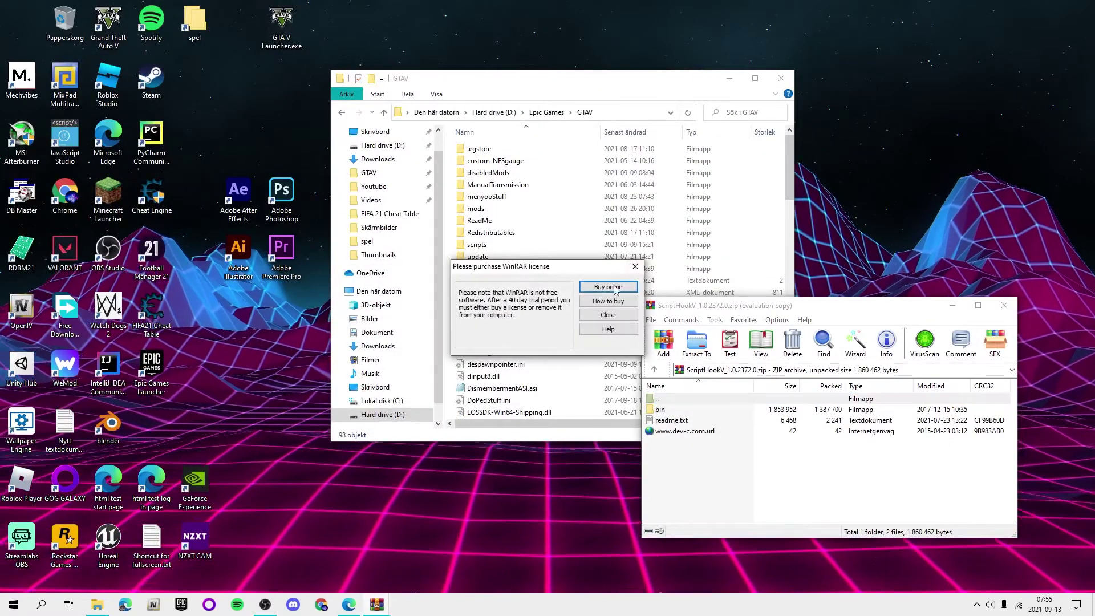
{"action": "left_click", "coordinate": [607, 314]}
Place the GTAV folder and ScriptHookV archive side by side, revealing ScriptHookVDotNet.zip
{"action": "left_click_drag", "start_coordinate": [562, 86], "coordinate": [331, 110]}
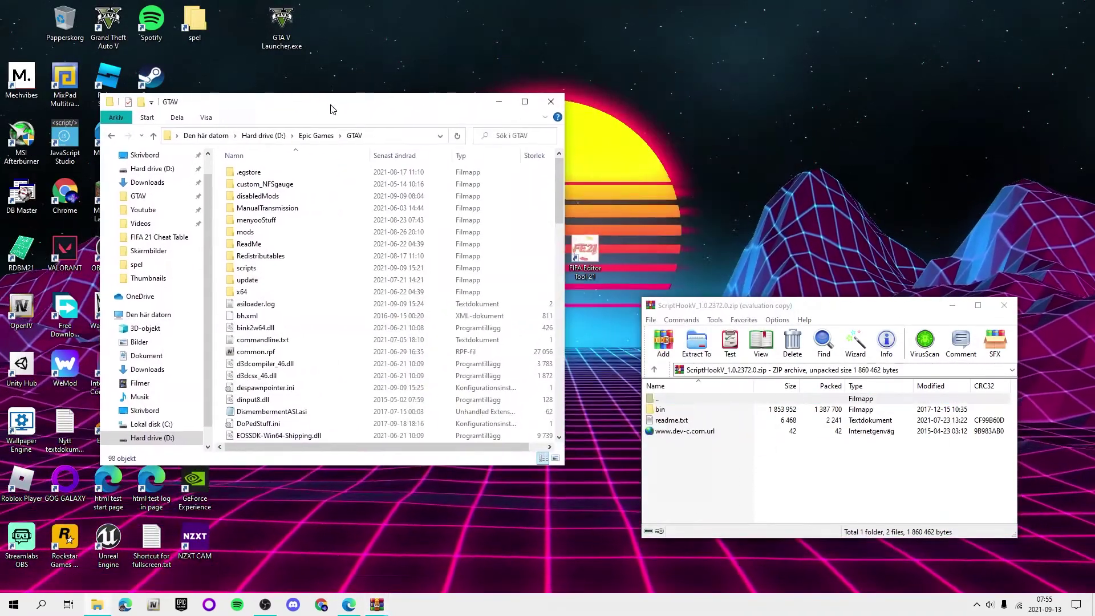
{"action": "double_click", "coordinate": [661, 408]}
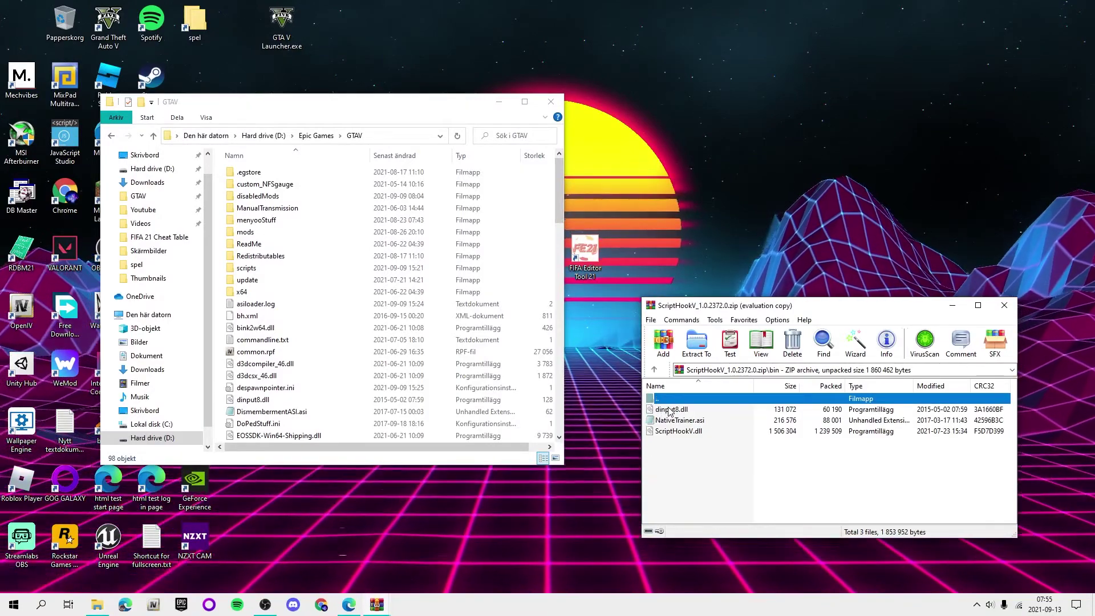
{"action": "double_click", "coordinate": [656, 401]}
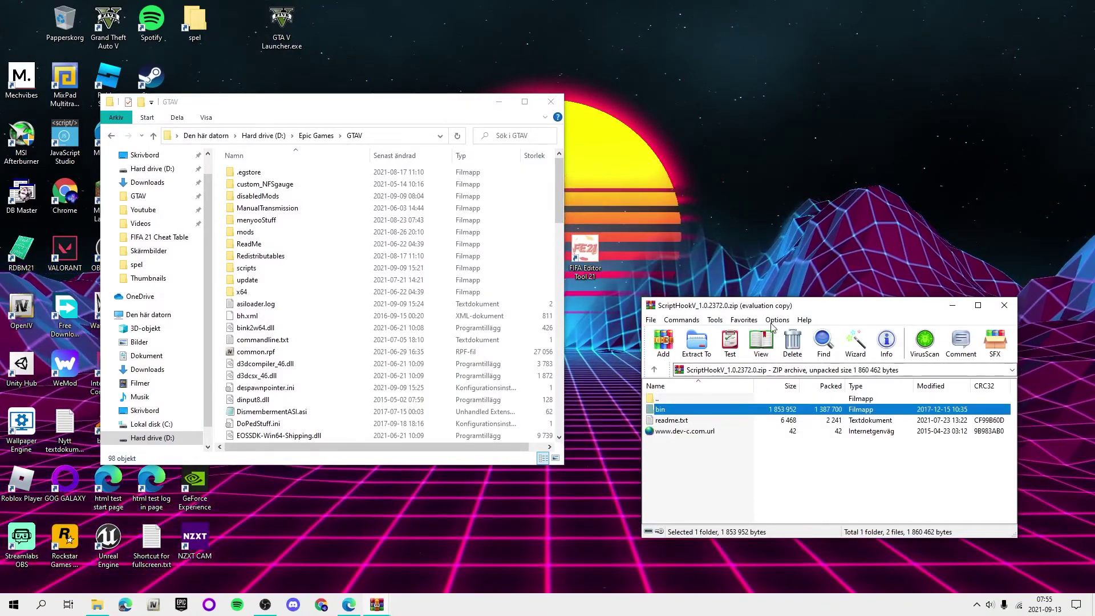
{"action": "left_click_drag", "start_coordinate": [698, 305], "coordinate": [695, 68]}
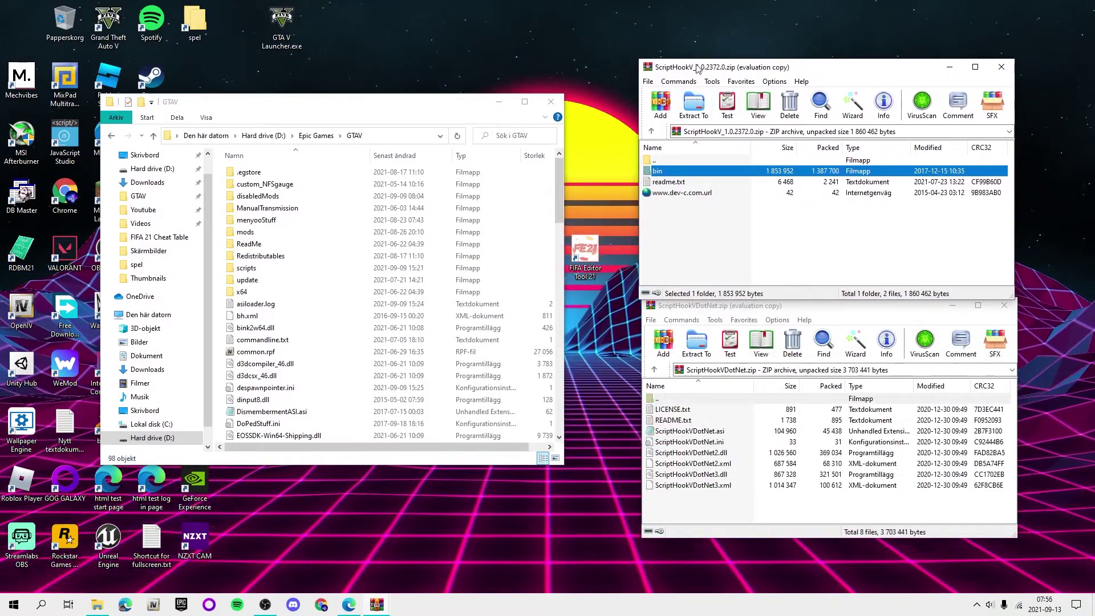
Drag dinput8.dll and ScriptHookV.dll from the archive's bin folder into GTAV, answering the overwrite prompt
{"action": "double_click", "coordinate": [658, 171]}
{"action": "left_click_drag", "start_coordinate": [663, 174], "coordinate": [668, 169]}
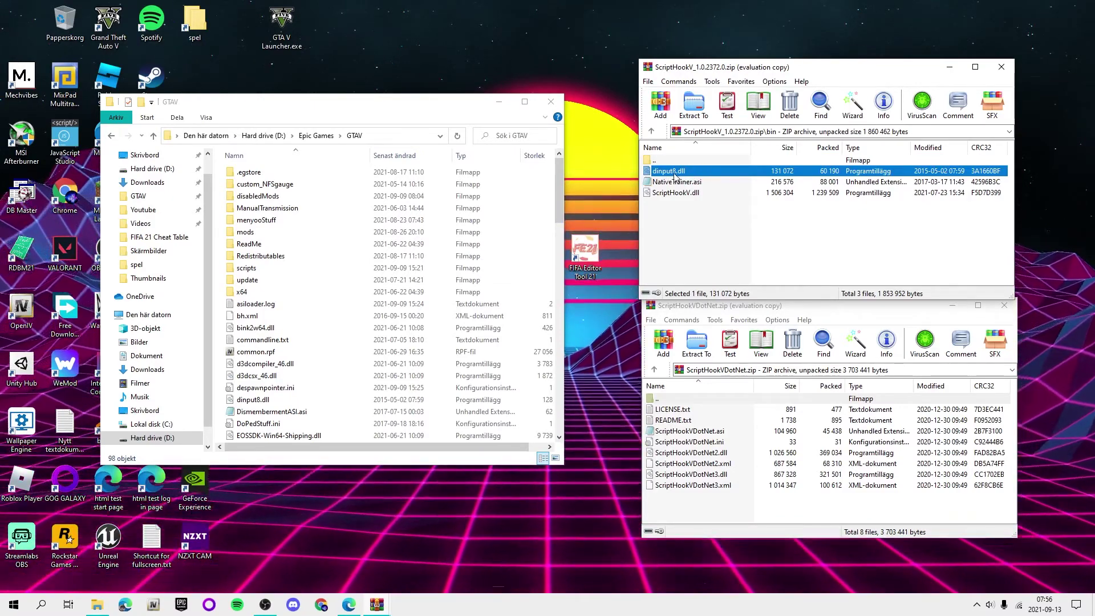
{"action": "left_click", "coordinate": [688, 195], "text": "ctrl"}
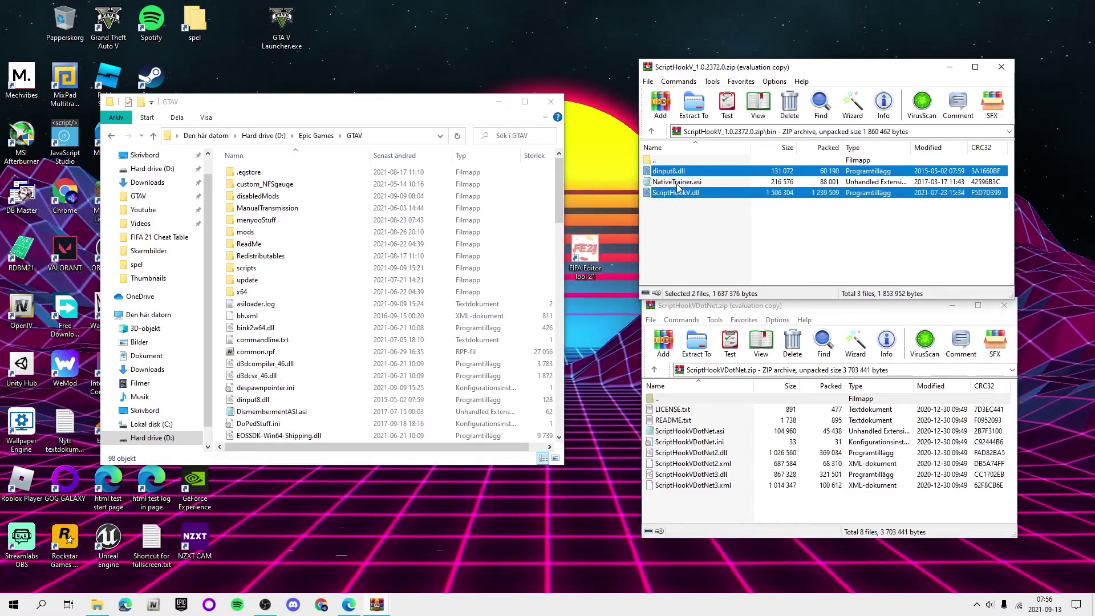
{"action": "left_click_drag", "start_coordinate": [680, 174], "coordinate": [280, 381]}
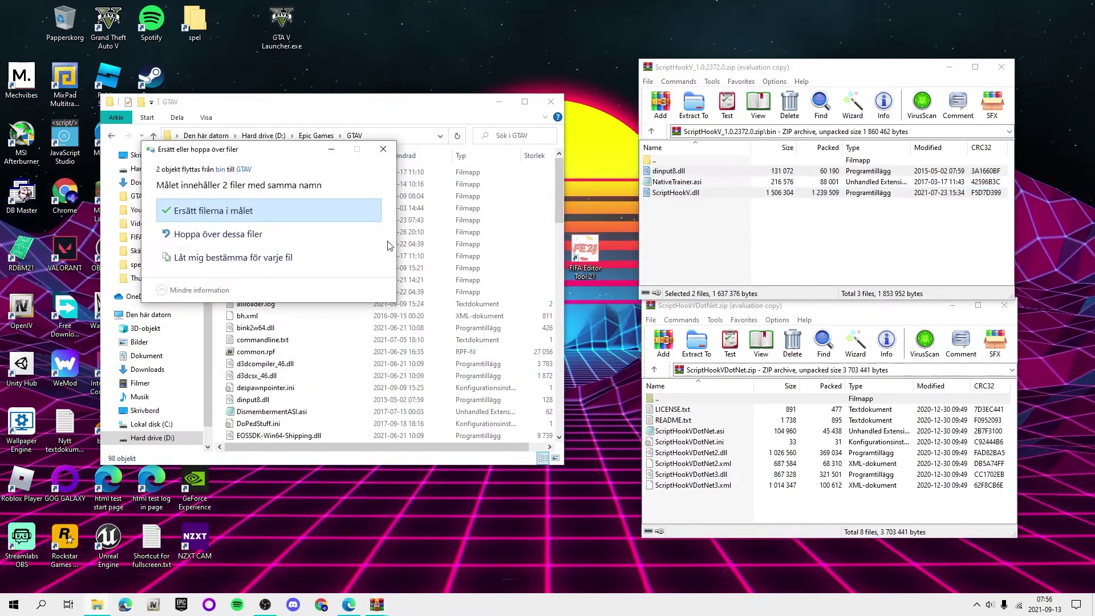
{"action": "left_click", "coordinate": [218, 233]}
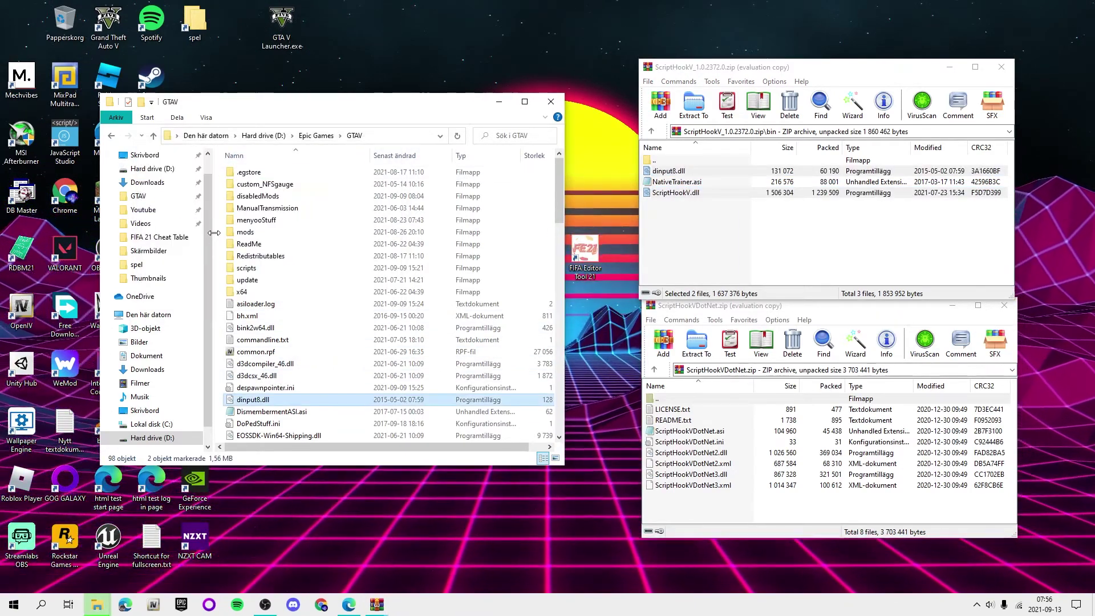
Select NativeTrainer.asi and carry it over the GTAV file list
{"action": "left_click", "coordinate": [672, 228]}
{"action": "left_click_drag", "start_coordinate": [676, 181], "coordinate": [688, 182]}
{"action": "left_click_drag", "start_coordinate": [625, 209], "coordinate": [530, 238]}
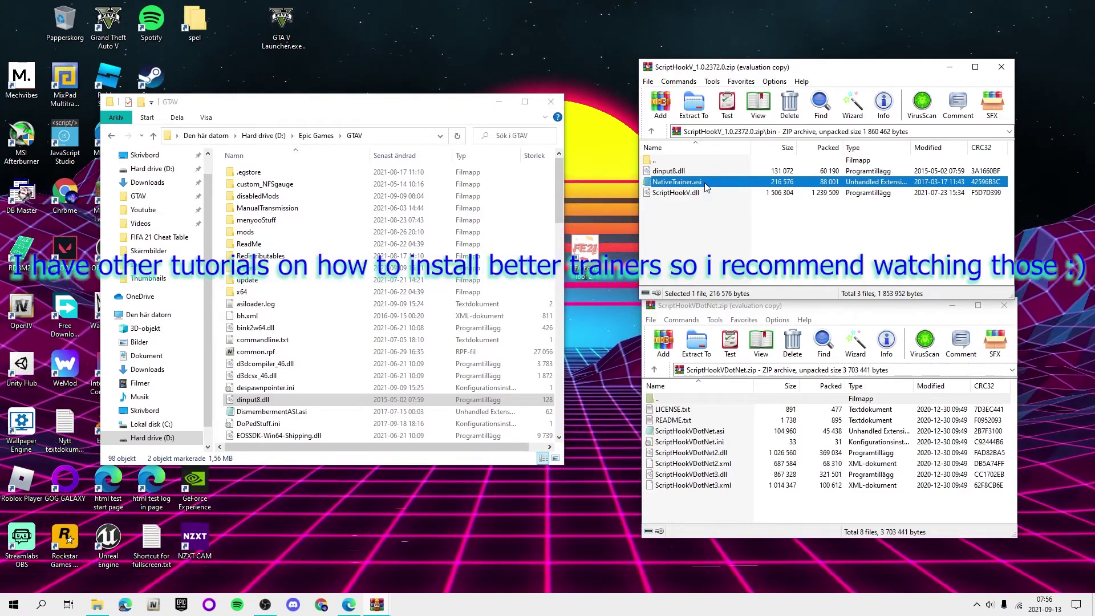
Drop NativeTrainer.asi back without copying it and move up to the '..' entry
{"action": "left_click_drag", "start_coordinate": [595, 247], "coordinate": [871, 212]}
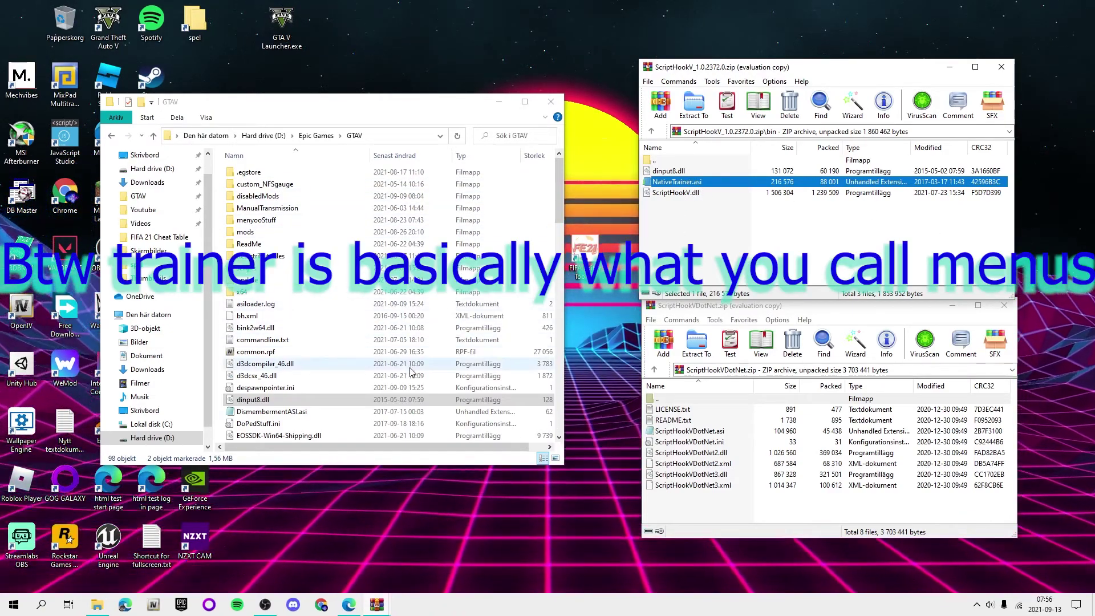
{"action": "scroll", "coordinate": [412, 371], "scroll_direction": "down", "scroll_amount": 2}
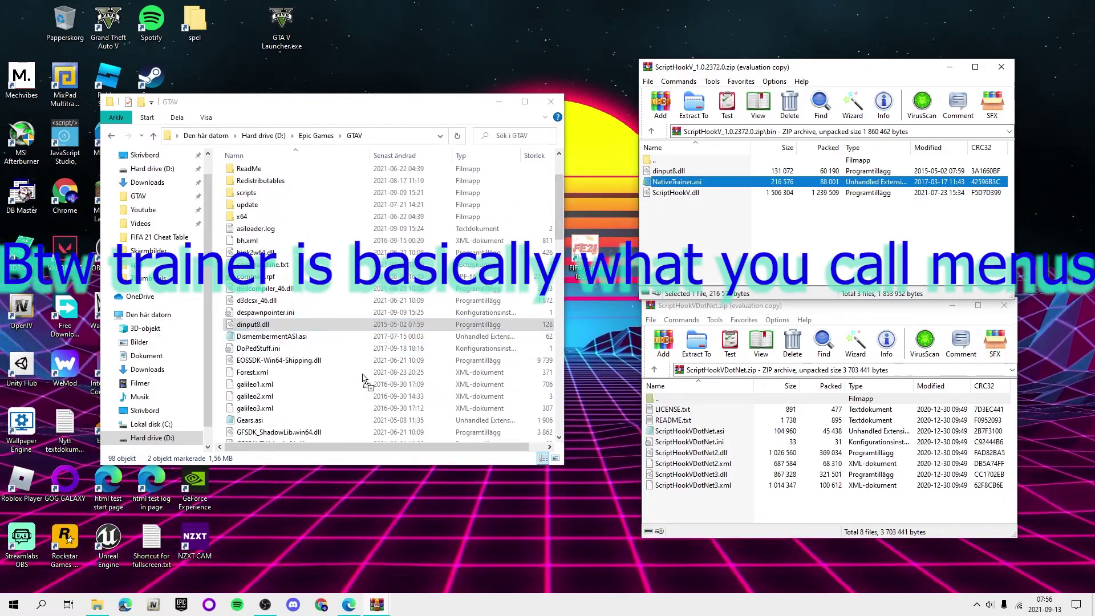
{"action": "scroll", "coordinate": [521, 288], "scroll_direction": "up", "scroll_amount": 2}
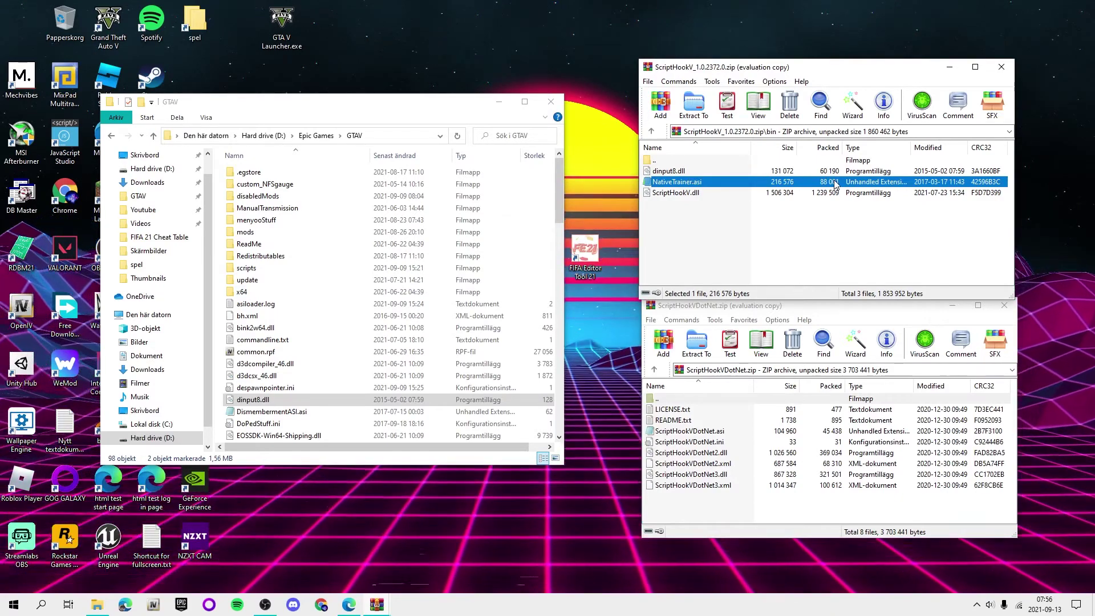
{"action": "key", "text": "Up"}
{"action": "key", "text": "Up"}
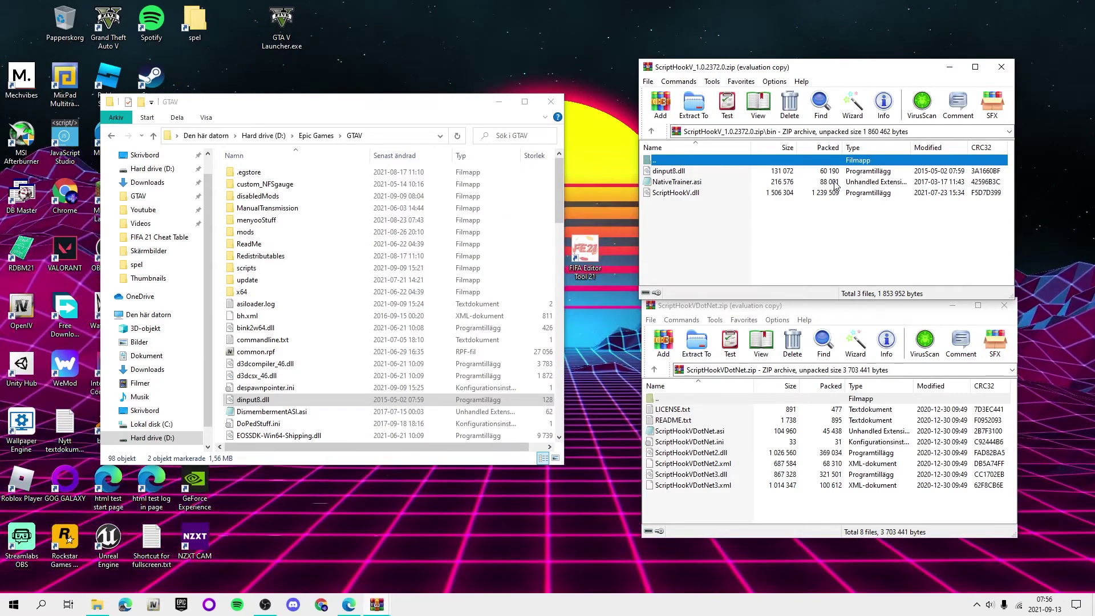
Delete the ScriptHookV zip, close its window, and select the six ScriptHookVDotNet files
{"action": "key", "text": "BackSpace"}
{"action": "key", "text": "BackSpace"}
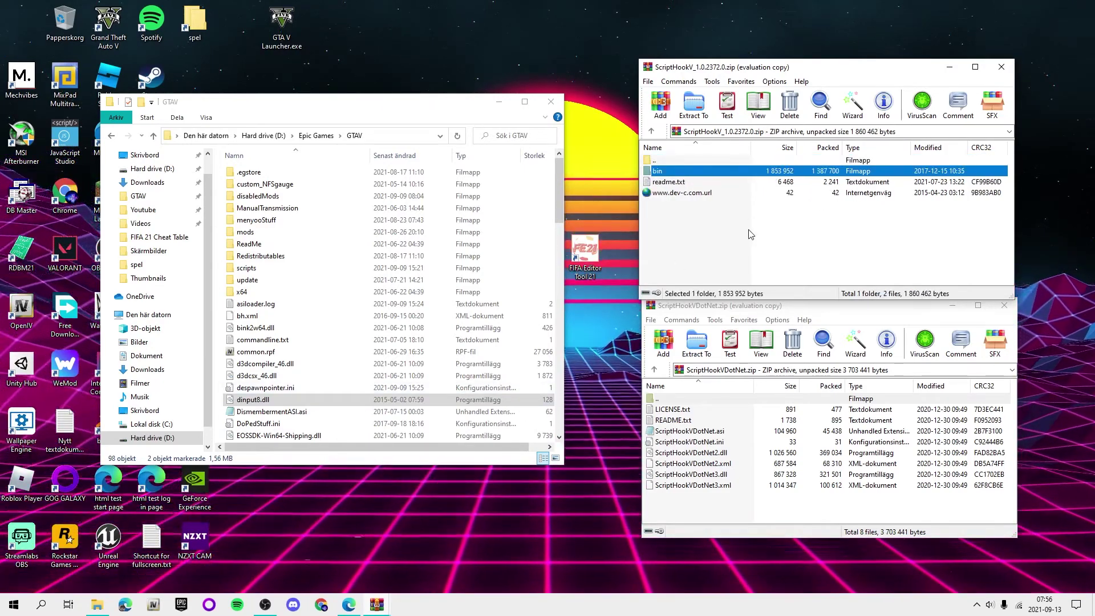
{"action": "key", "text": "Delete"}
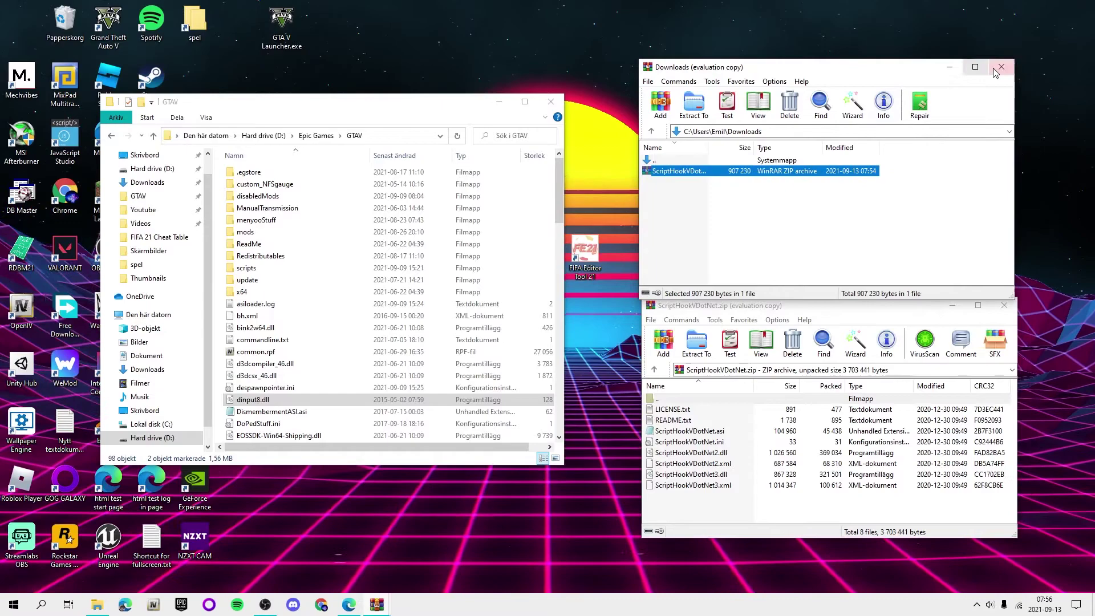
{"action": "left_click", "coordinate": [1001, 67]}
{"action": "left_click_drag", "start_coordinate": [822, 312], "coordinate": [821, 121]}
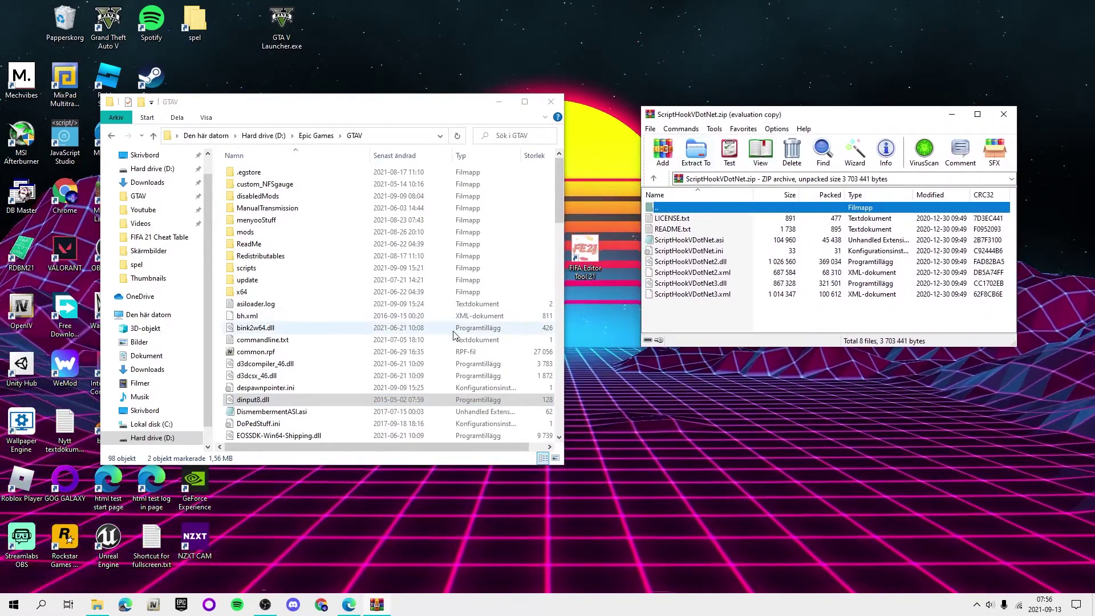
{"action": "left_click_drag", "start_coordinate": [695, 329], "coordinate": [670, 244]}
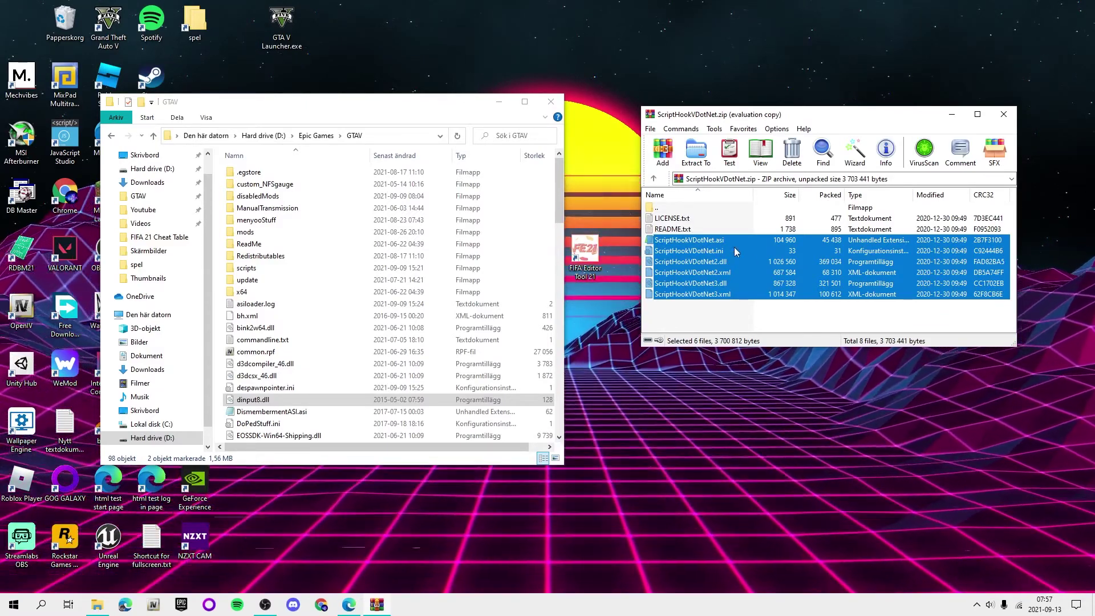
{"action": "left_click_drag", "start_coordinate": [693, 261], "coordinate": [746, 246]}
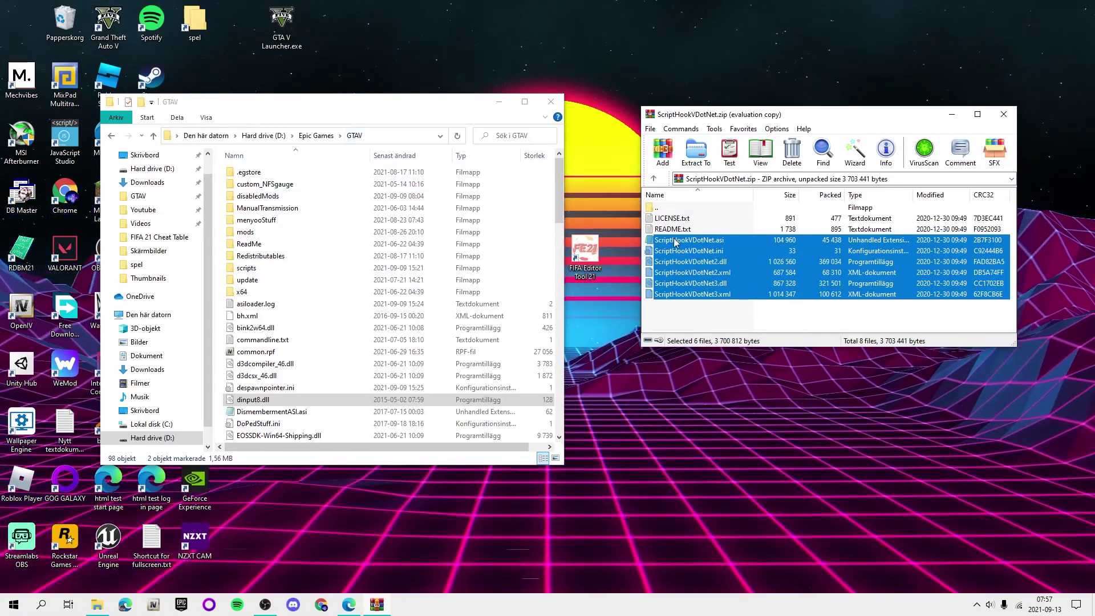
{"action": "scroll", "coordinate": [361, 387], "scroll_direction": "down", "scroll_amount": 20}
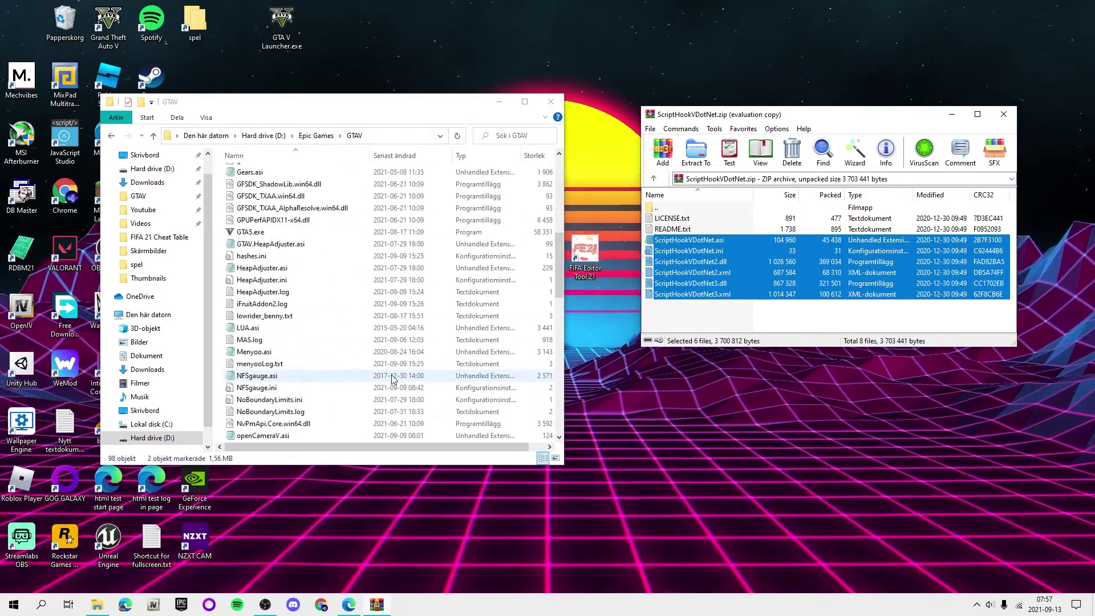
{"action": "scroll", "coordinate": [360, 388], "scroll_direction": "up", "scroll_amount": 20}
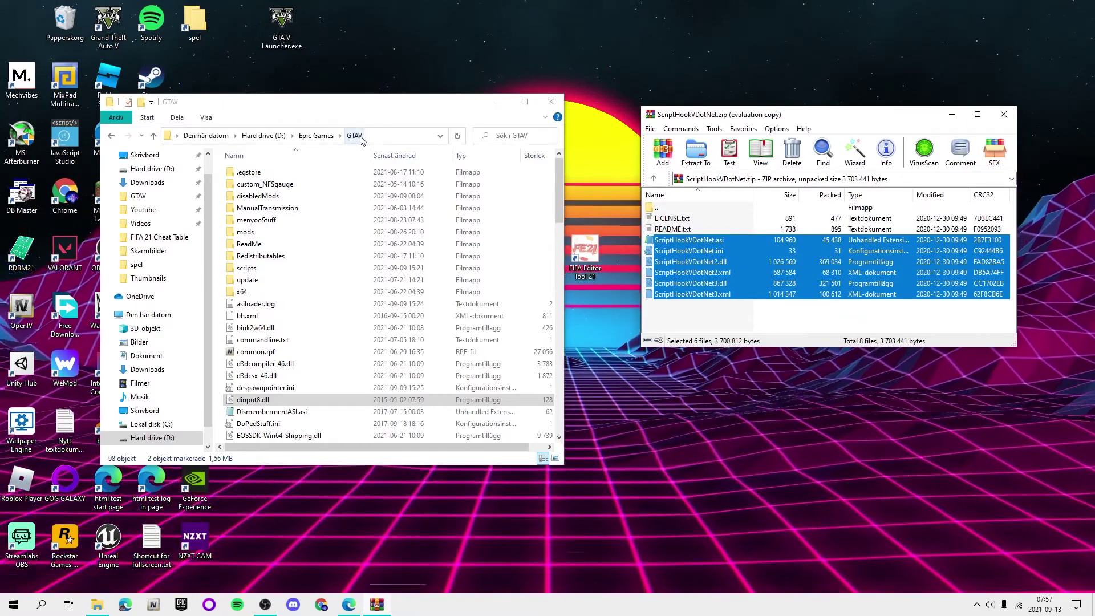
{"action": "scroll", "coordinate": [410, 176], "scroll_direction": "down", "scroll_amount": 7}
{"action": "scroll", "coordinate": [411, 211], "scroll_direction": "up", "scroll_amount": 7}
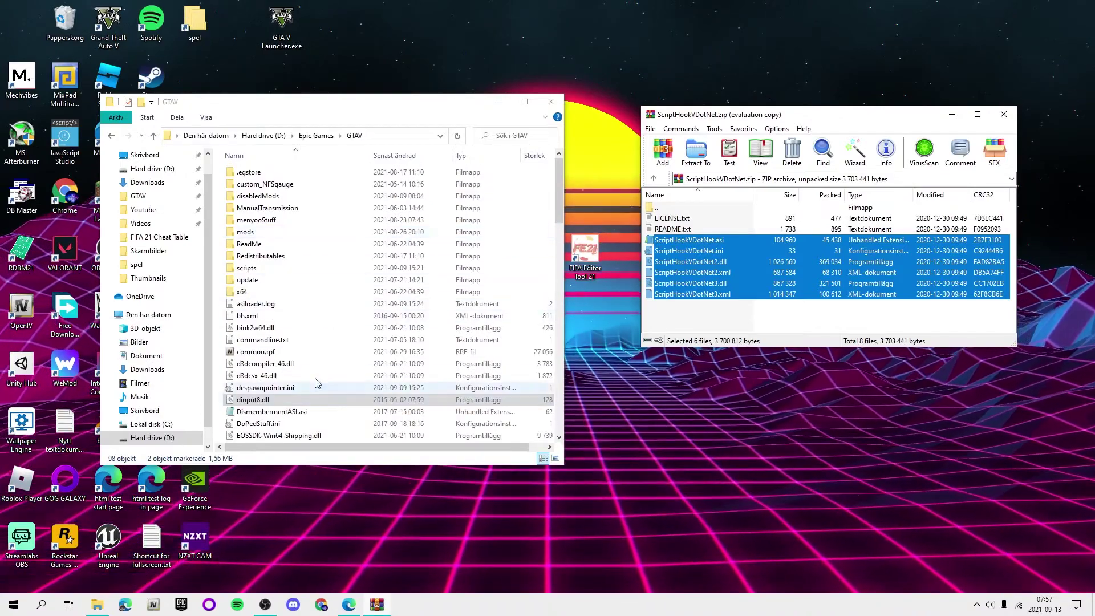
Drag the six ScriptHookVDotNet files into the GTAV folder, replacing the existing copies
{"action": "left_click", "coordinate": [252, 270]}
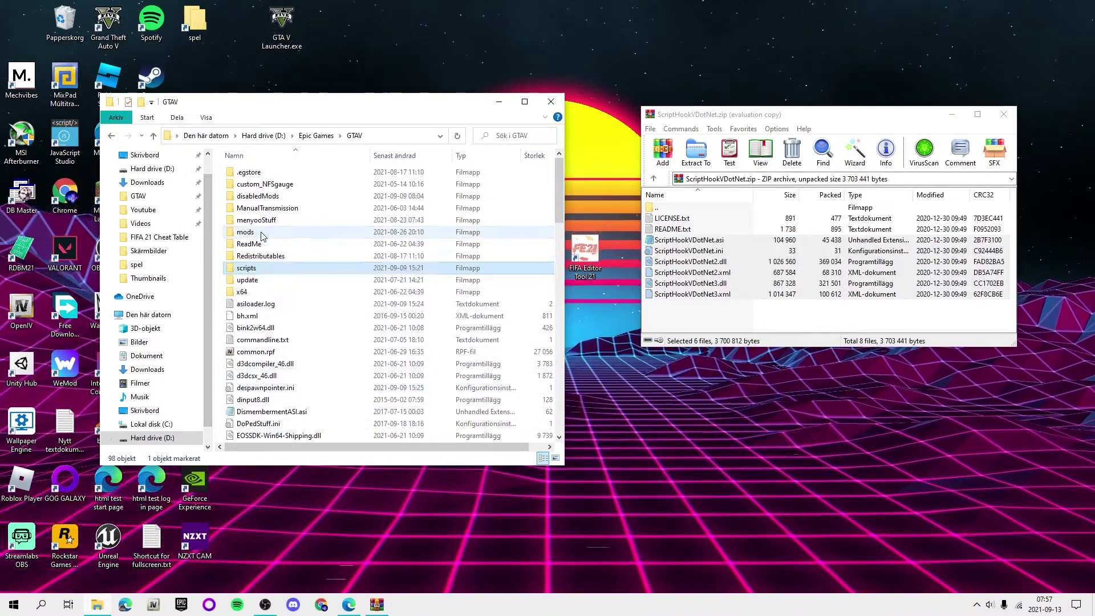
{"action": "left_click_drag", "start_coordinate": [247, 268], "coordinate": [267, 230]}
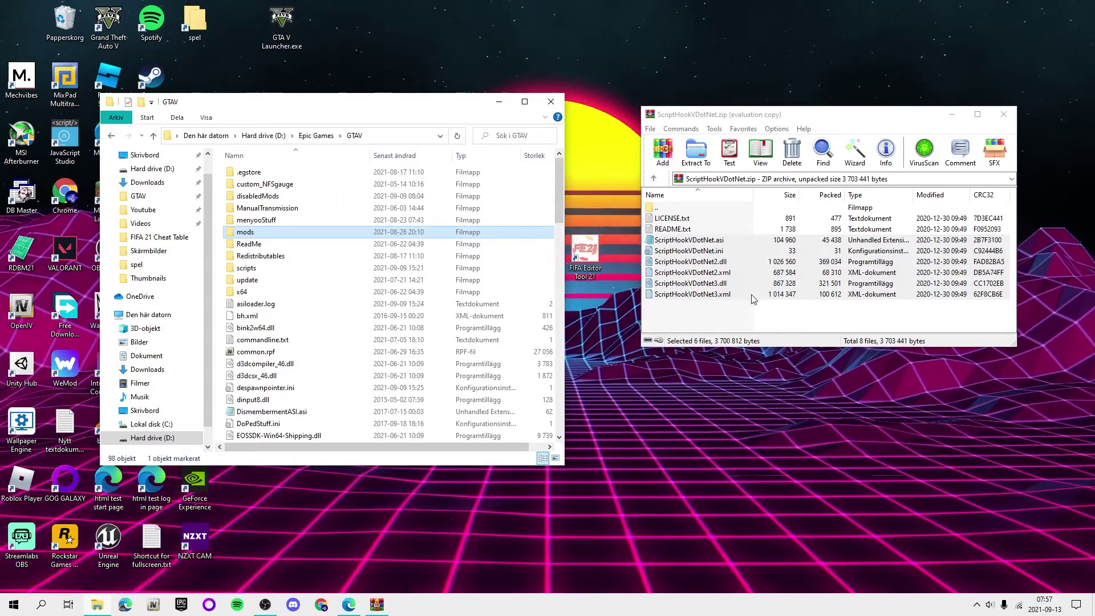
{"action": "left_click_drag", "start_coordinate": [700, 264], "coordinate": [704, 260]}
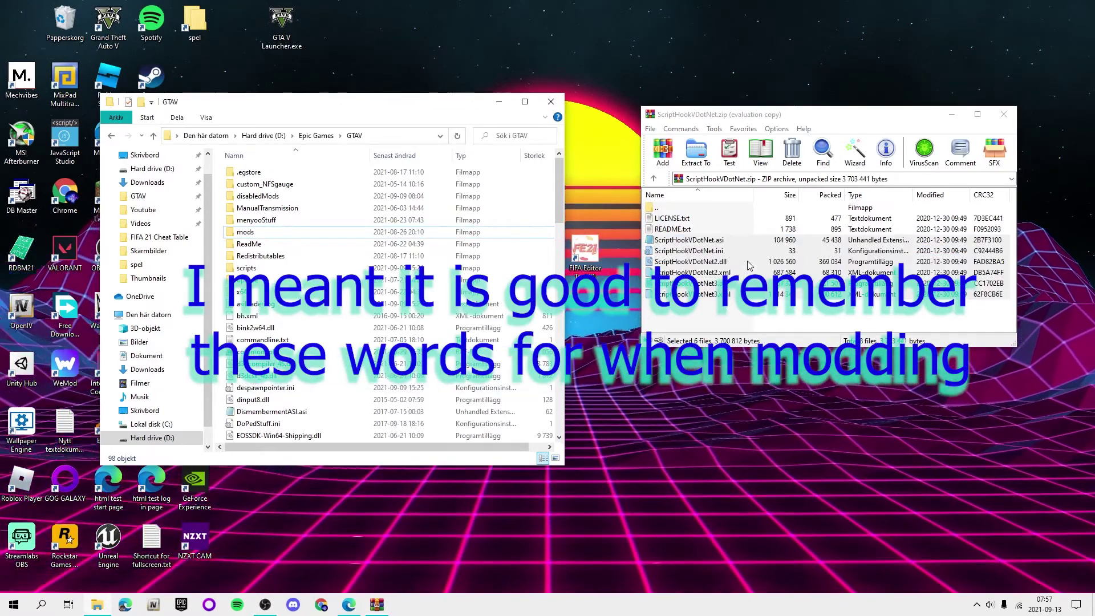
{"action": "left_click", "coordinate": [707, 262]}
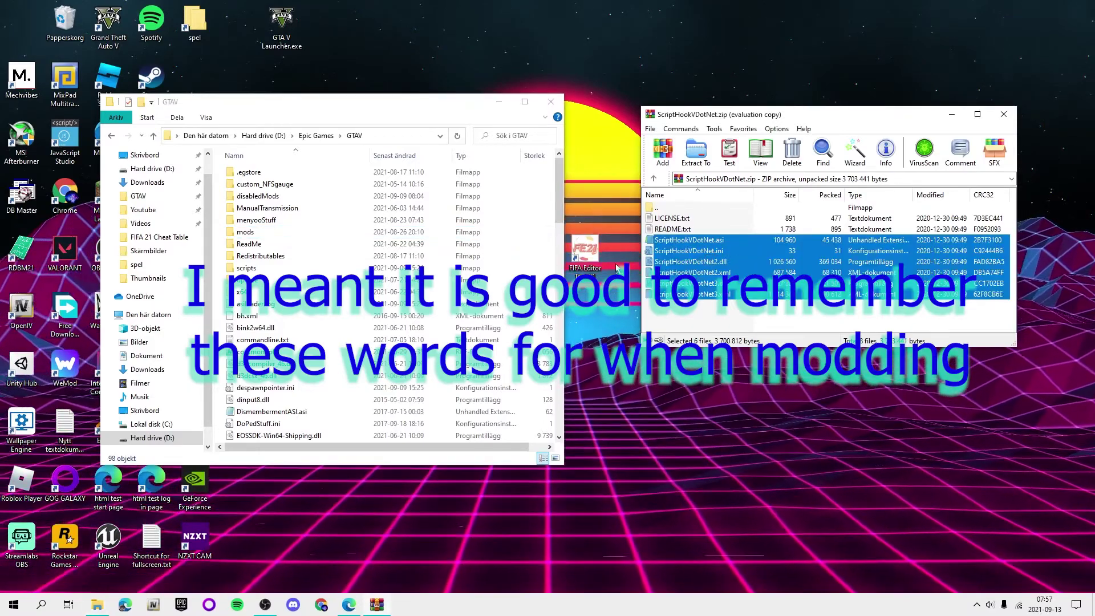
{"action": "left_click_drag", "start_coordinate": [707, 261], "coordinate": [496, 267]}
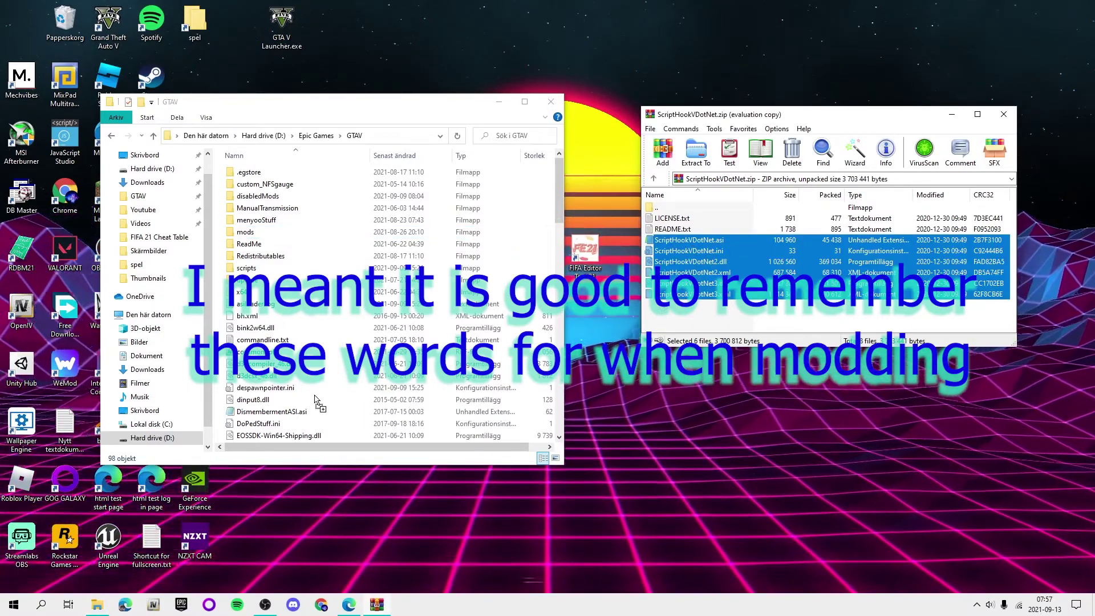
{"action": "left_click", "coordinate": [492, 210]}
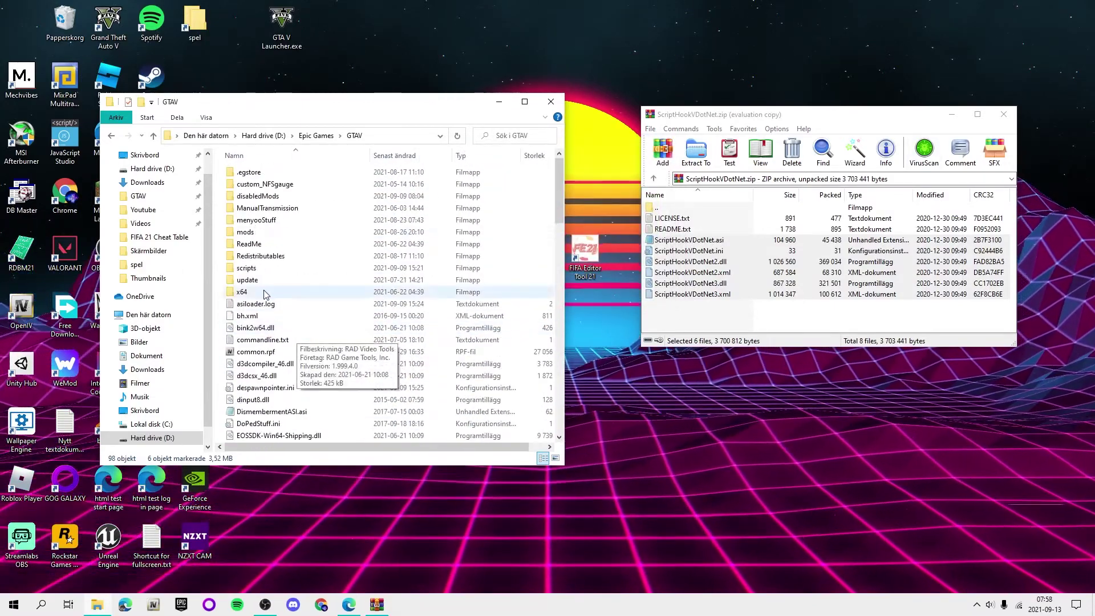
Exit the archive to Downloads, close WinRAR, and maximize the GTAV Explorer window
{"action": "double_click", "coordinate": [766, 208]}
{"action": "scroll", "coordinate": [387, 302], "scroll_direction": "down", "scroll_amount": 15}
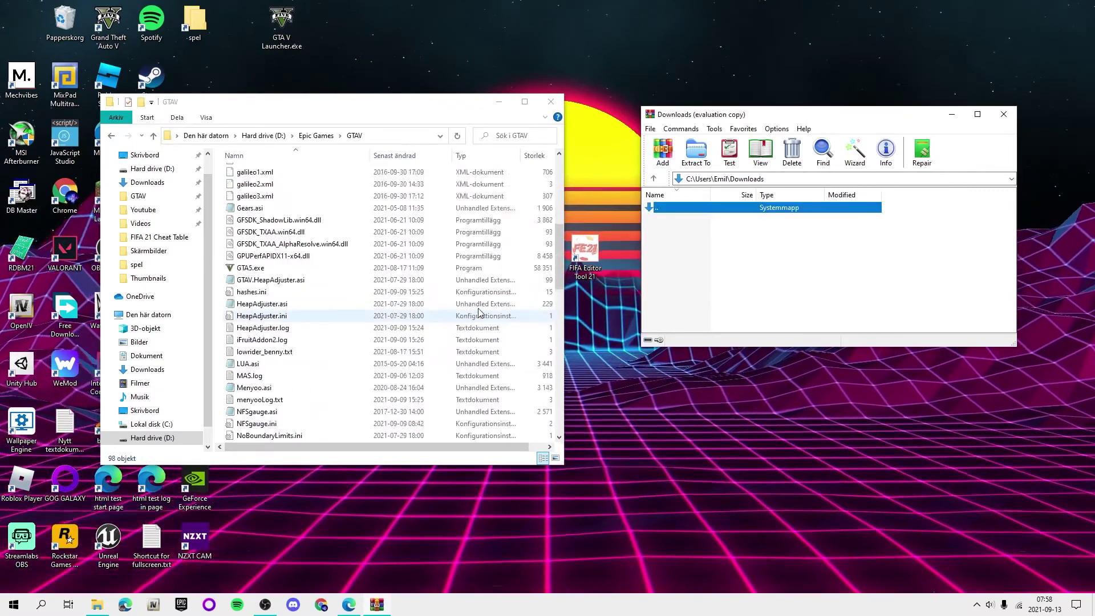
{"action": "key", "text": "alt+F4"}
{"action": "scroll", "coordinate": [387, 303], "scroll_direction": "down", "scroll_amount": 15}
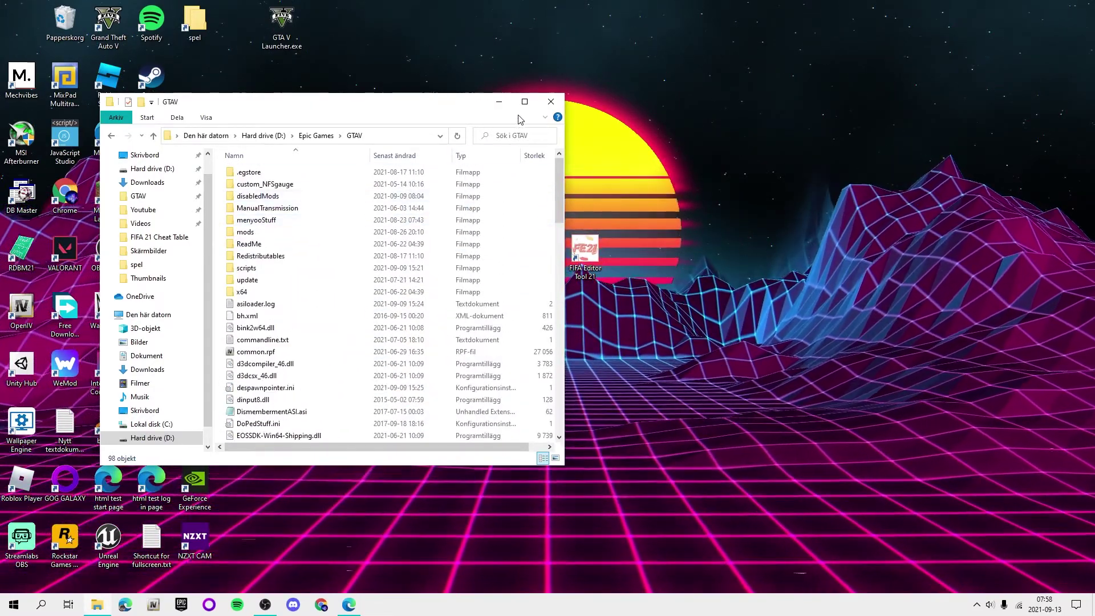
{"action": "left_click", "coordinate": [525, 101]}
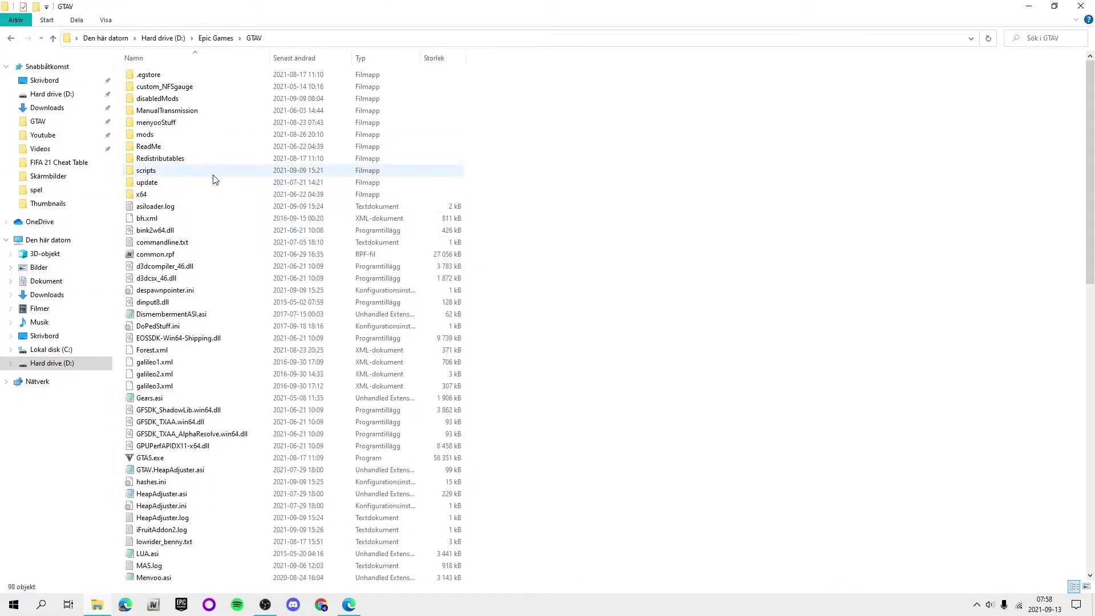
{"action": "left_click", "coordinate": [215, 179]}
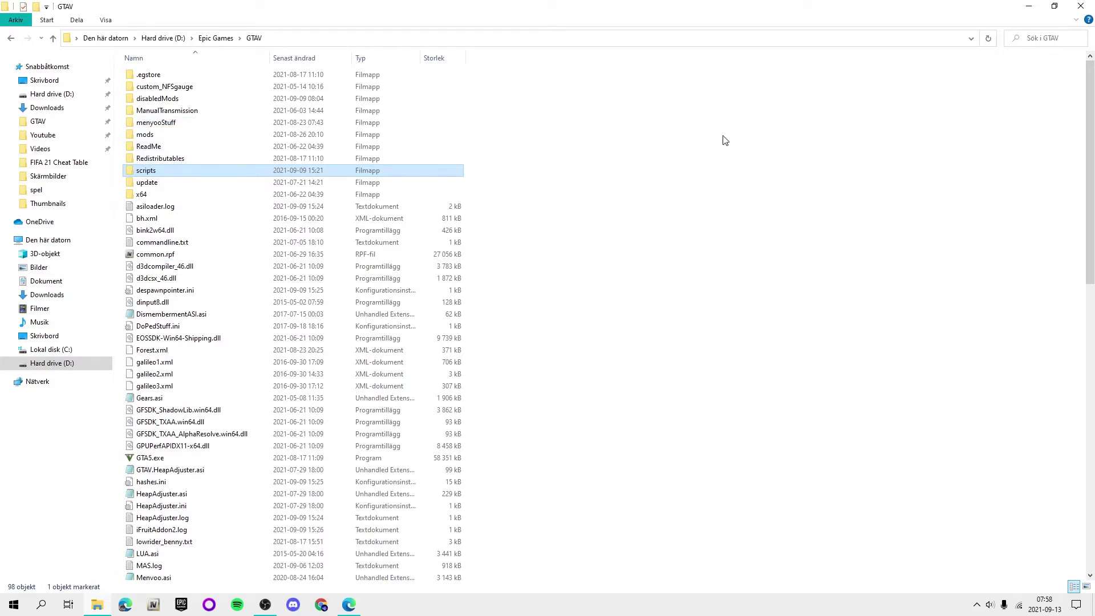
{"action": "right_click", "coordinate": [656, 138]}
{"action": "mouse_move", "coordinate": [678, 276]}
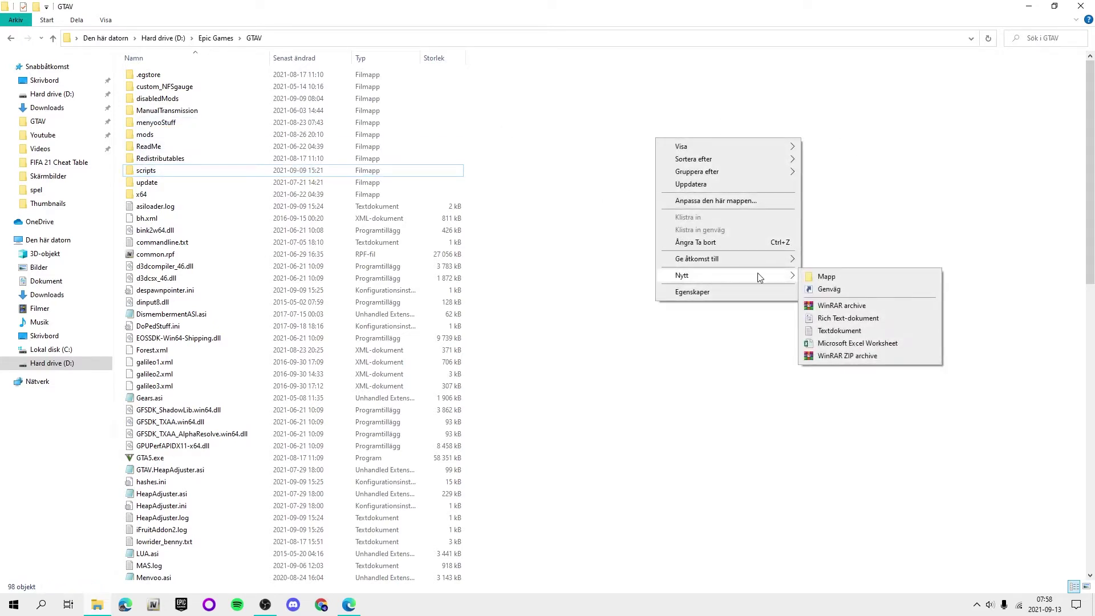
{"action": "left_click", "coordinate": [826, 277]}
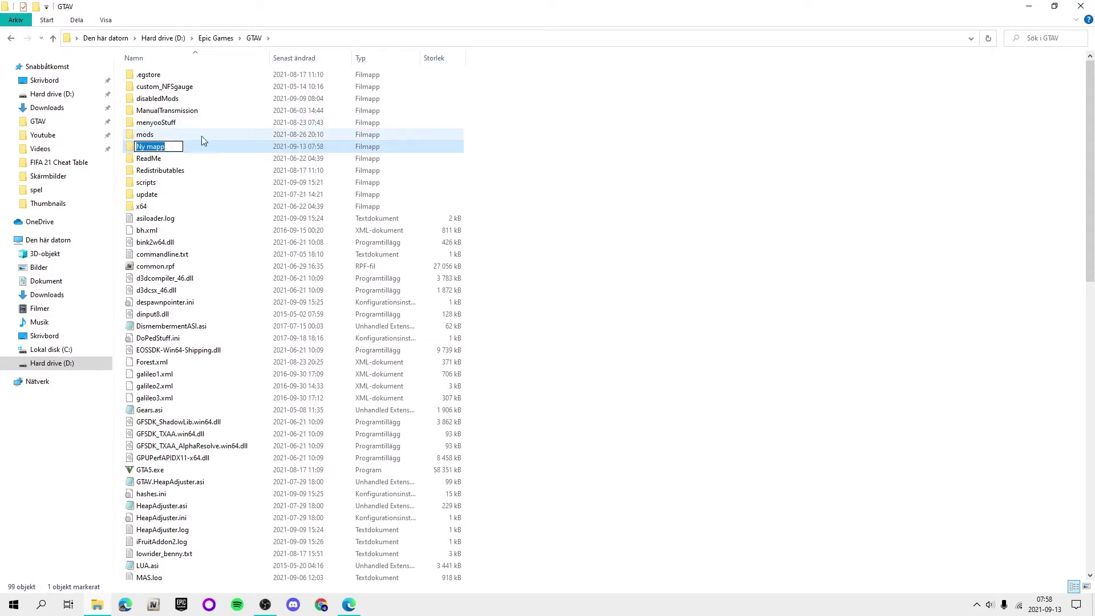
{"action": "type", "text": "scriptw"}
{"action": "key", "text": "BackSpace"}
{"action": "type", "text": "s"}
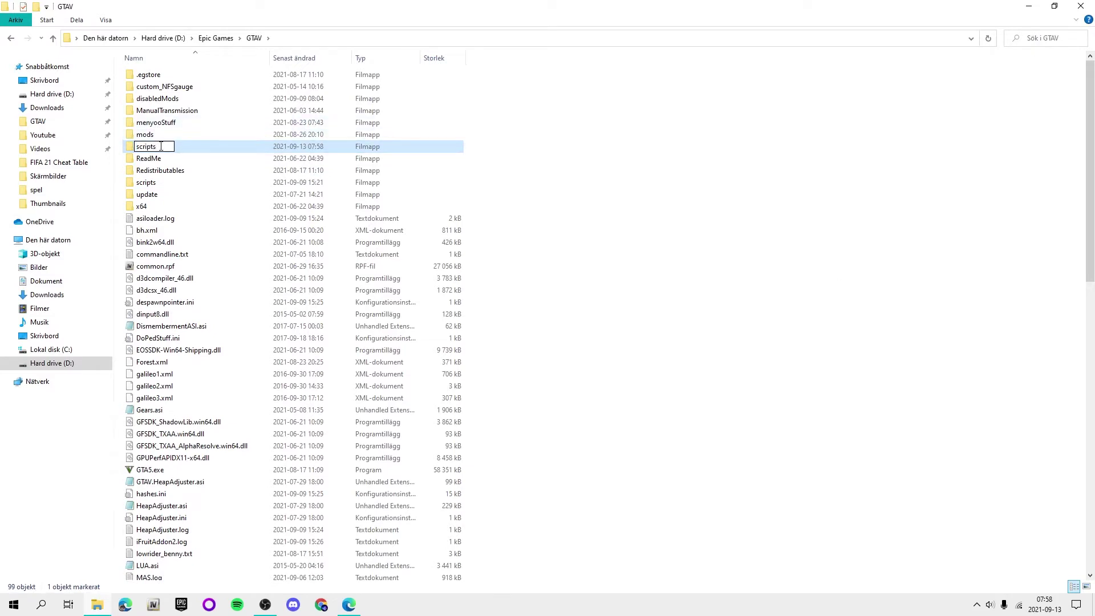
{"action": "right_click", "coordinate": [188, 152]}
{"action": "right_click", "coordinate": [157, 171]}
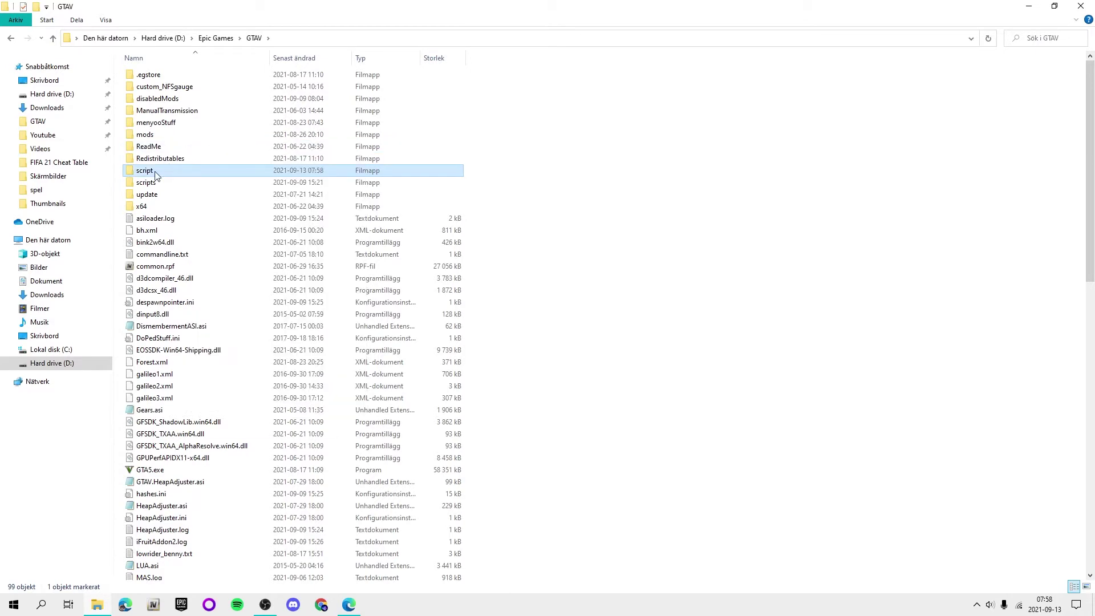
{"action": "right_click", "coordinate": [156, 171]}
{"action": "left_click", "coordinate": [200, 397]}
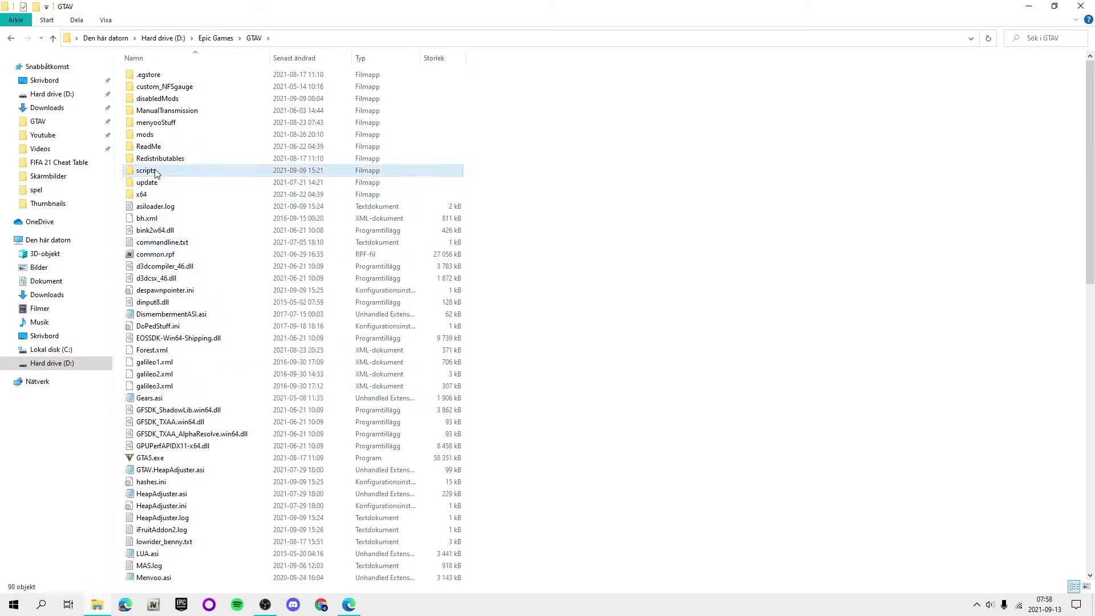
{"action": "double_click", "coordinate": [217, 171]}
{"action": "scroll", "coordinate": [289, 180], "scroll_direction": "up", "scroll_amount": 8}
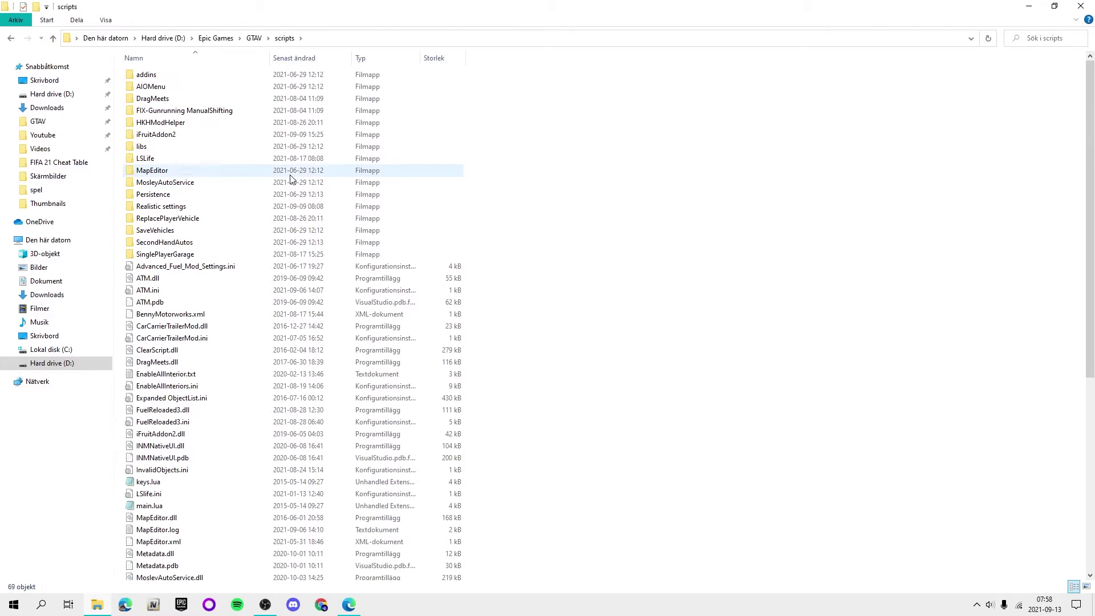
{"action": "left_click", "coordinate": [251, 37]}
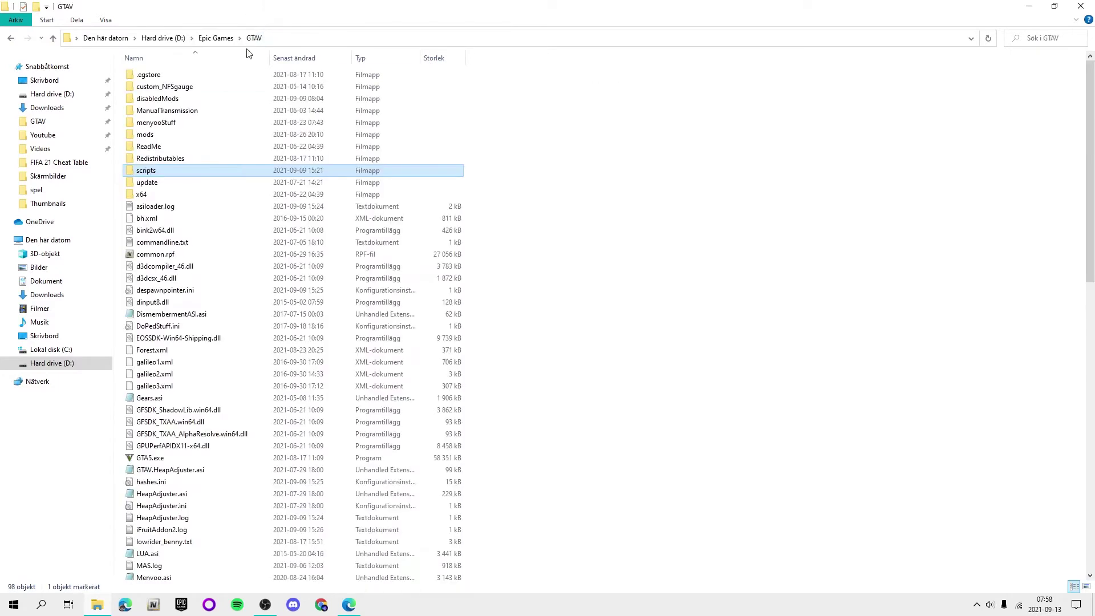
{"action": "scroll", "coordinate": [231, 256], "scroll_direction": "down", "scroll_amount": 15}
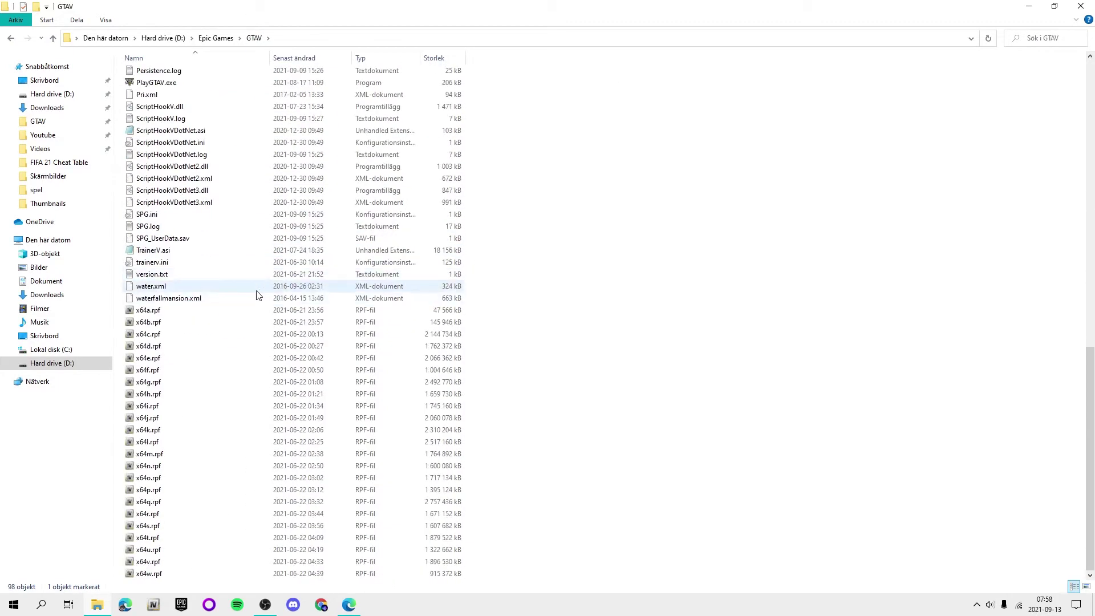
{"action": "scroll", "coordinate": [256, 294], "scroll_direction": "up", "scroll_amount": 15}
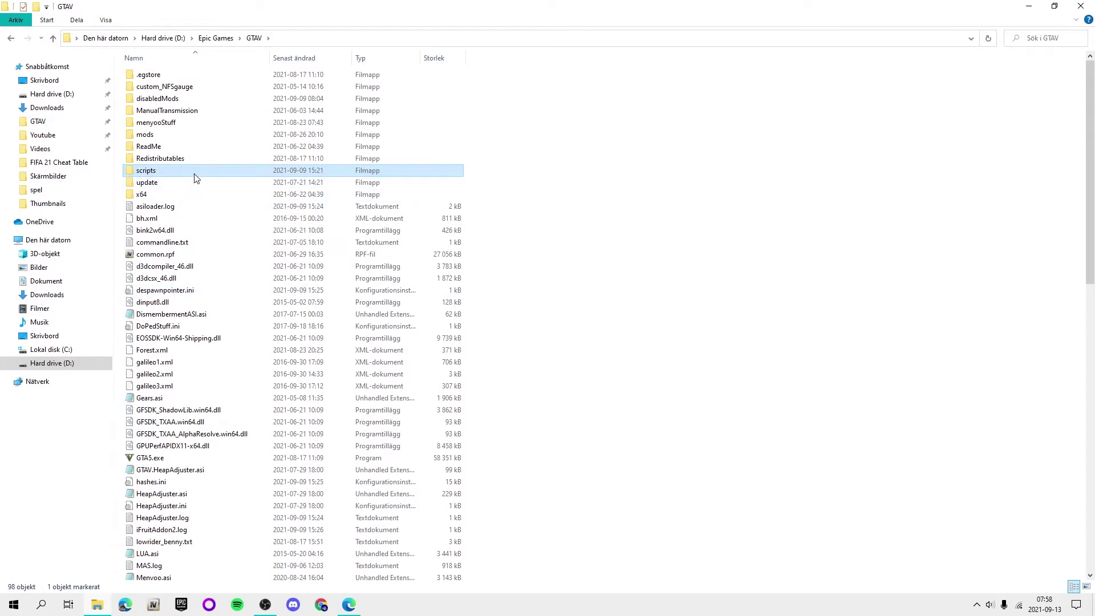
{"action": "double_click", "coordinate": [195, 175]}
{"action": "scroll", "coordinate": [207, 232], "scroll_direction": "down", "scroll_amount": 9}
{"action": "scroll", "coordinate": [251, 305], "scroll_direction": "up", "scroll_amount": 9}
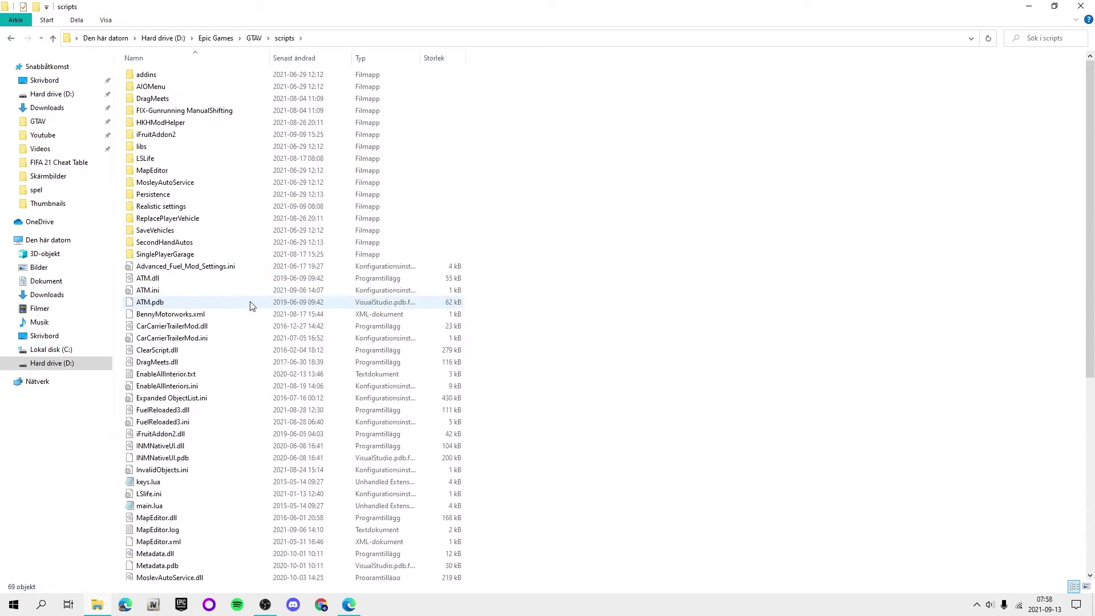
{"action": "left_click", "coordinate": [253, 38]}
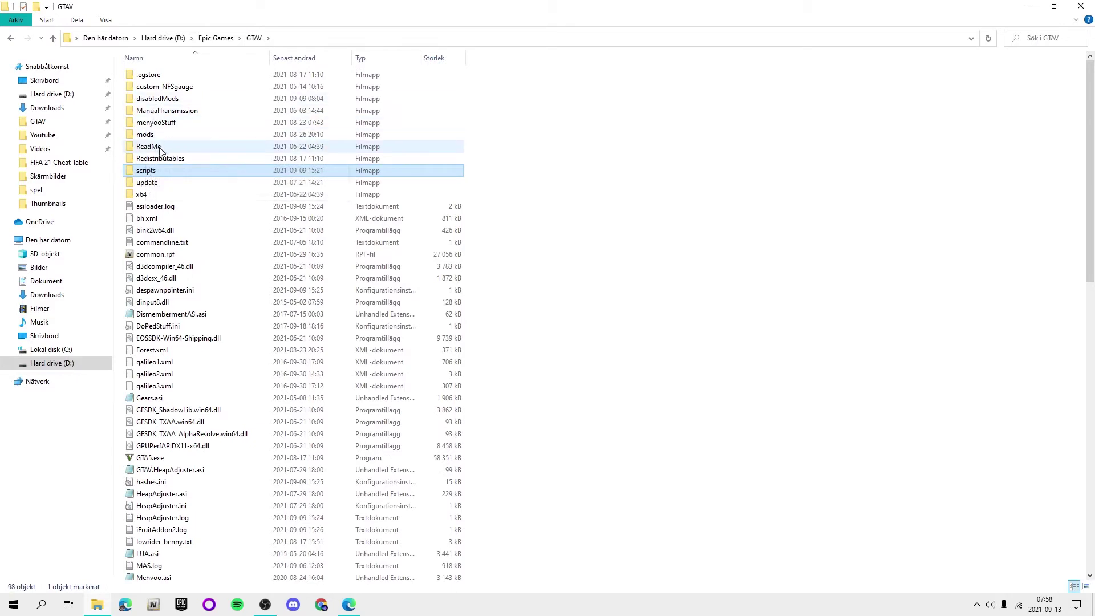
{"action": "left_click_drag", "start_coordinate": [176, 135], "coordinate": [181, 138]}
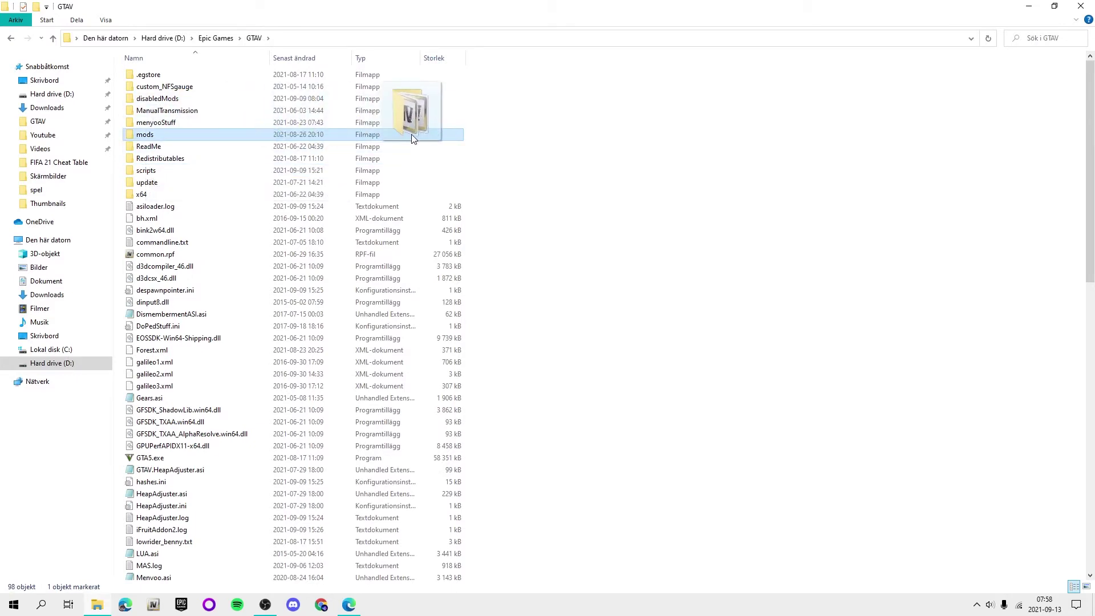
{"action": "left_click_drag", "start_coordinate": [480, 133], "coordinate": [329, 139]}
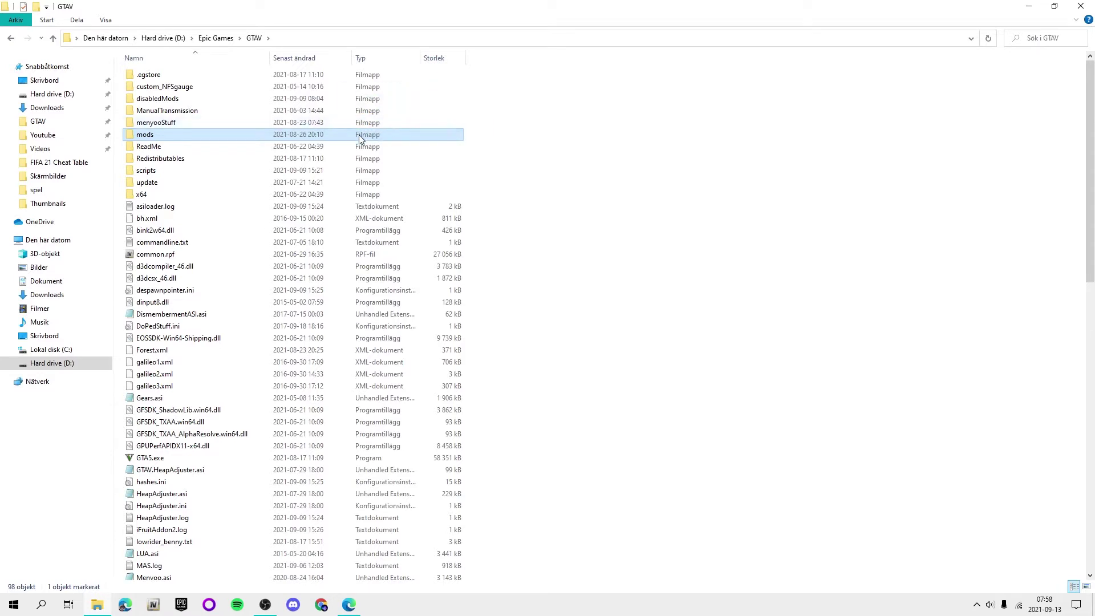
Look inside the mods folder, then return to the GTAV folder
{"action": "double_click", "coordinate": [319, 142]}
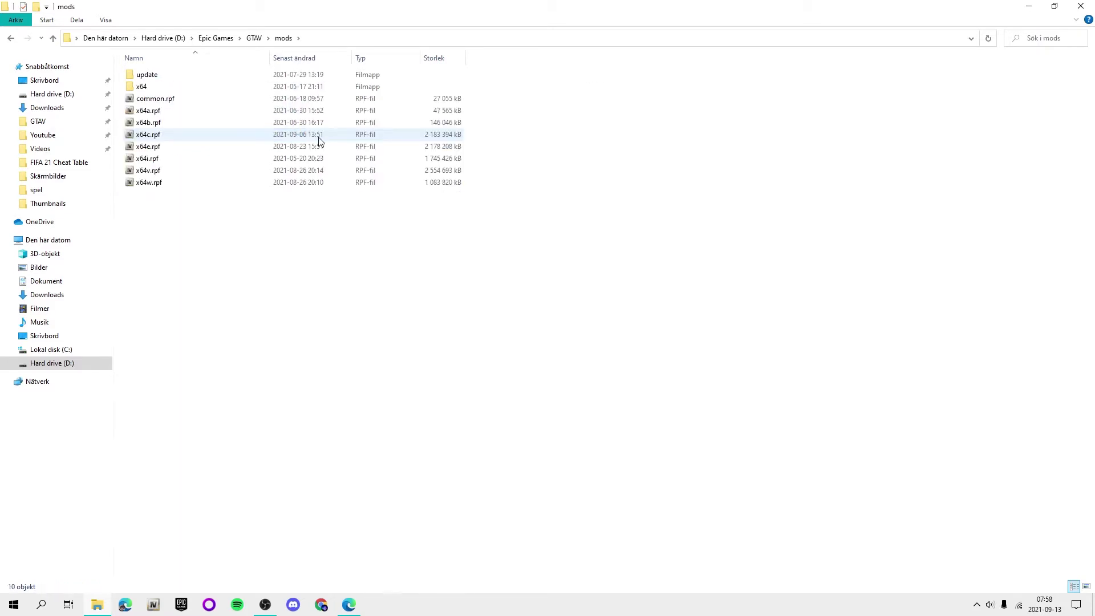
{"action": "left_click", "coordinate": [254, 40]}
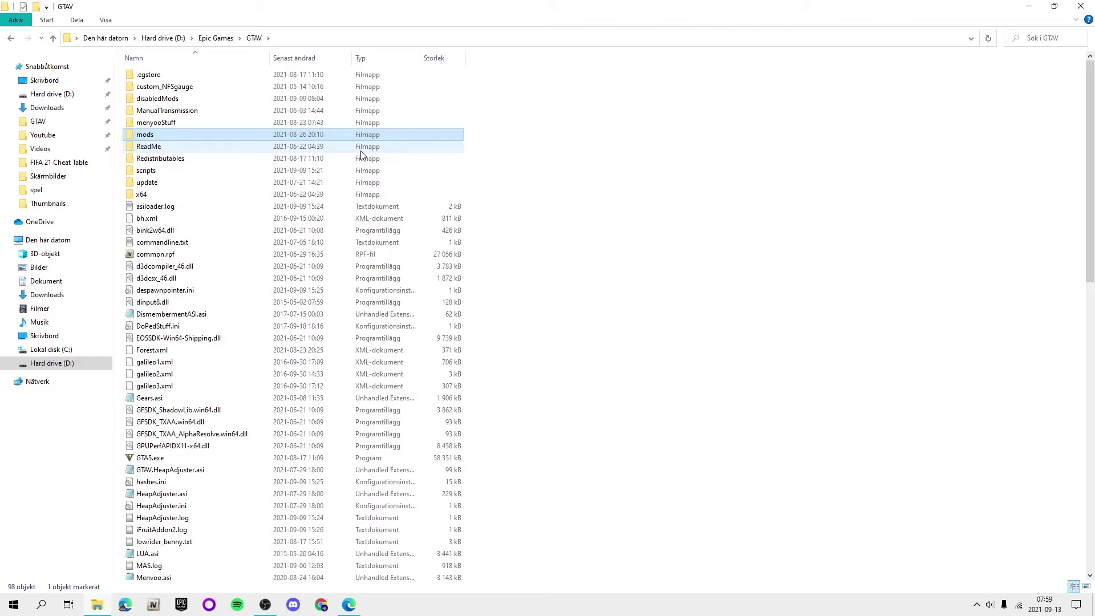
{"action": "key", "text": "Up"}
{"action": "key", "text": "Up"}
{"action": "key", "text": "Up"}
{"action": "key", "text": "Up"}
{"action": "key", "text": "Up"}
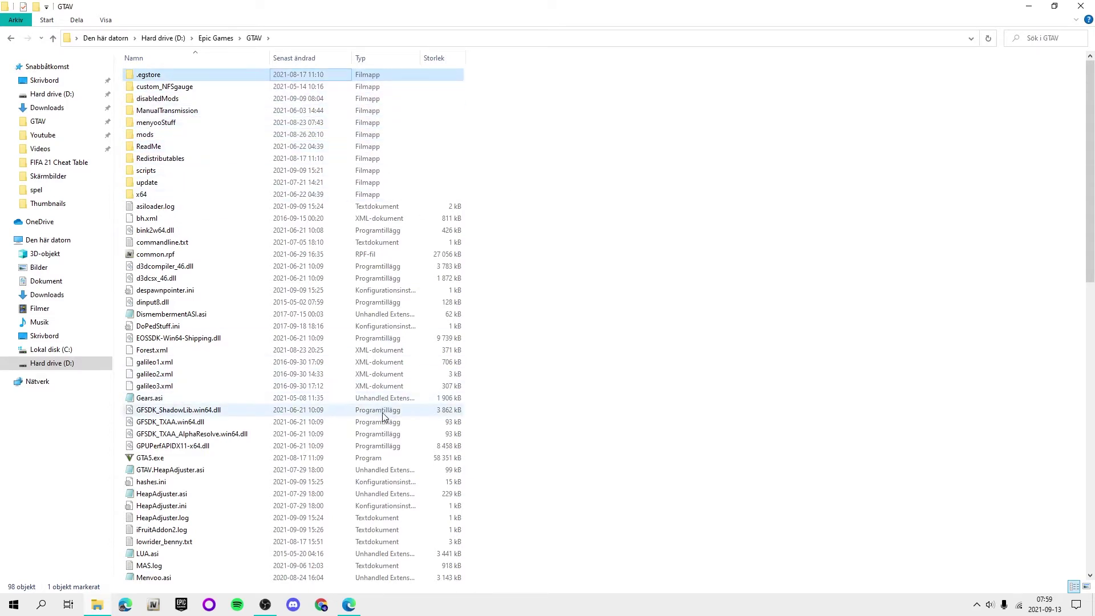
Clear the selection, scroll through the GTAV list, and restore the window down from maximized
{"action": "left_click", "coordinate": [1070, 272]}
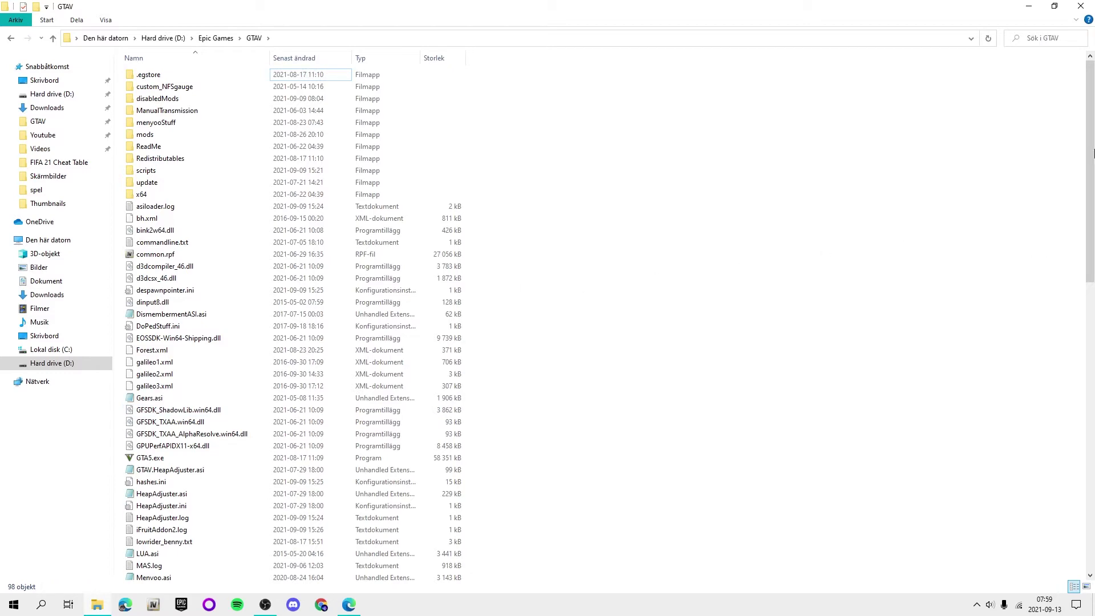
{"action": "left_click_drag", "start_coordinate": [1091, 82], "coordinate": [1093, 397]}
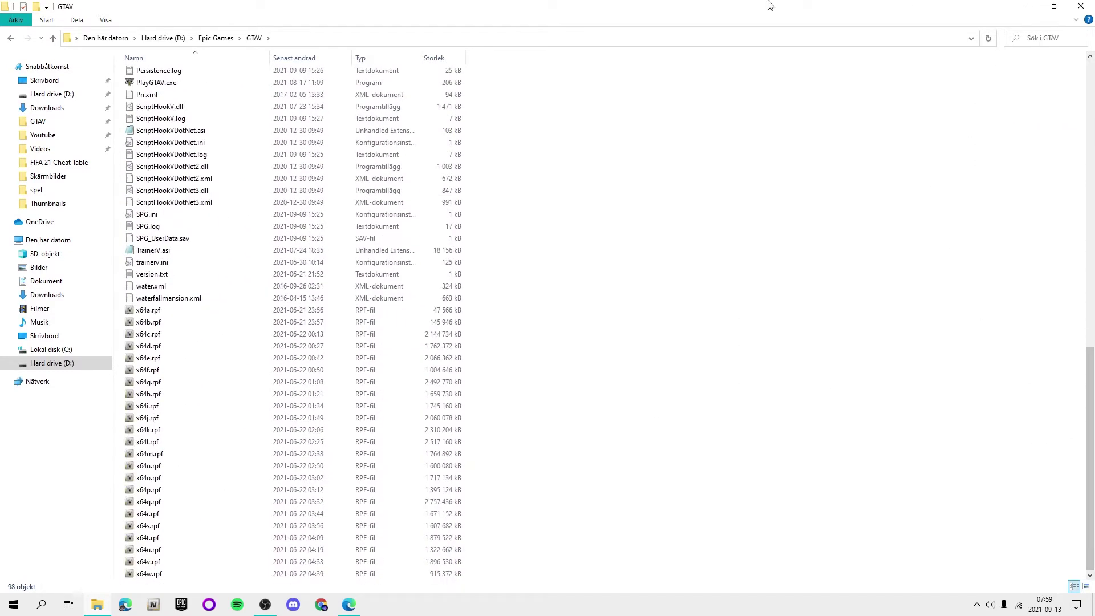
{"action": "left_click_drag", "start_coordinate": [1090, 427], "coordinate": [1084, 107]}
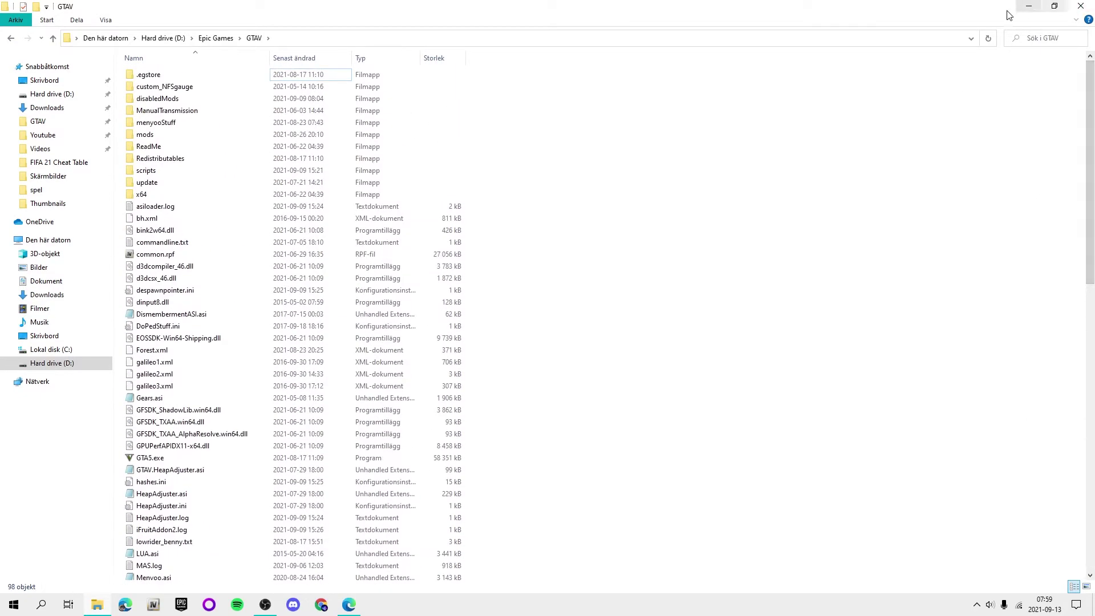
{"action": "left_click", "coordinate": [1054, 6]}
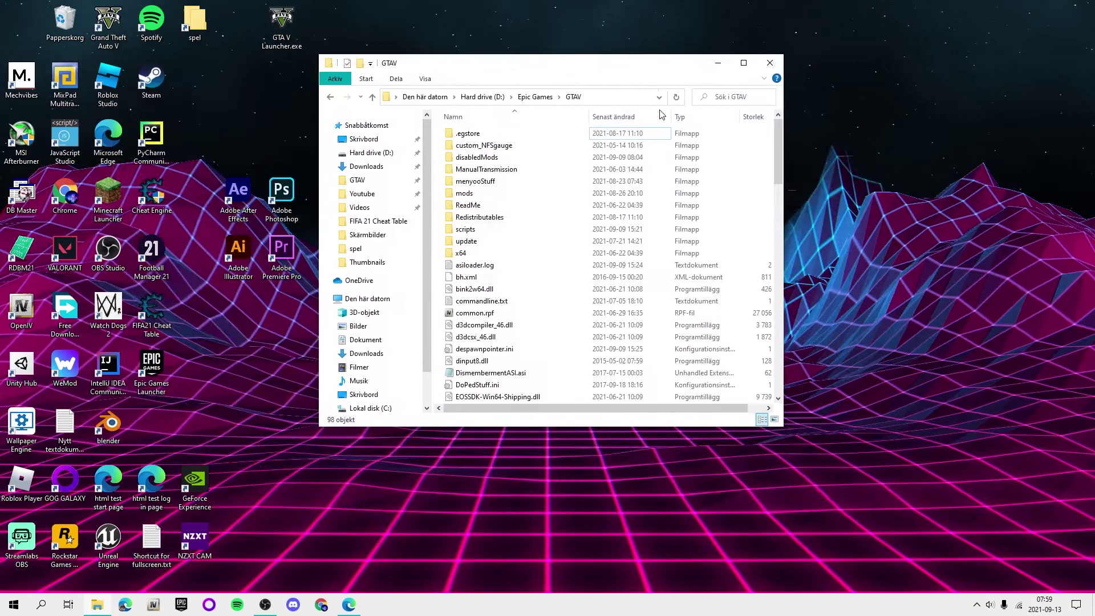
Close the GTAV window, empty the Papperskorg Recycle Bin, and close it
{"action": "left_click", "coordinate": [769, 63]}
{"action": "double_click", "coordinate": [66, 26]}
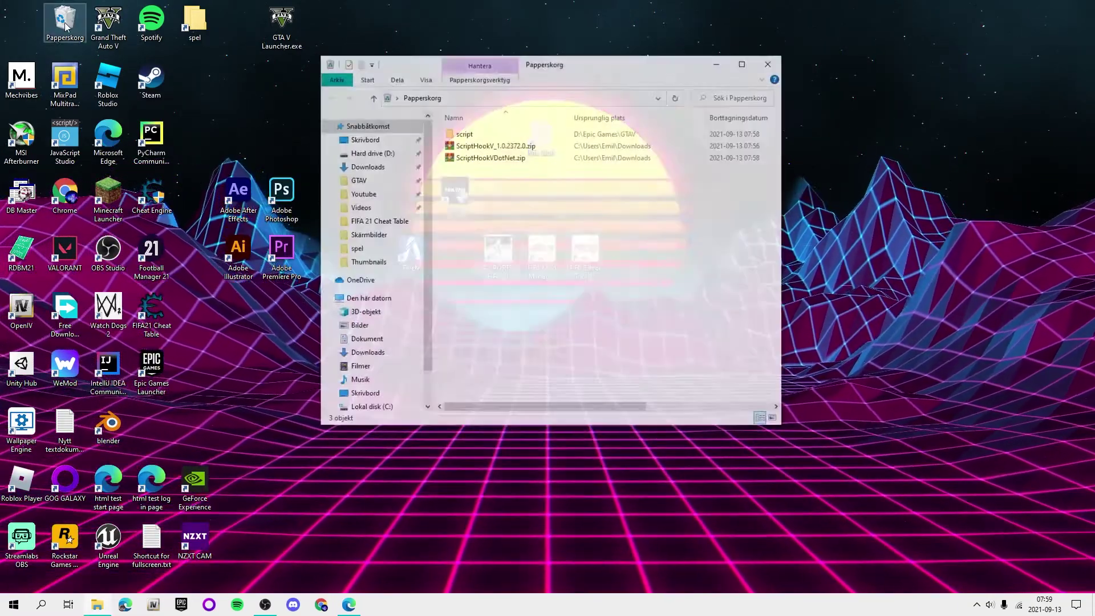
{"action": "left_click", "coordinate": [769, 62]}
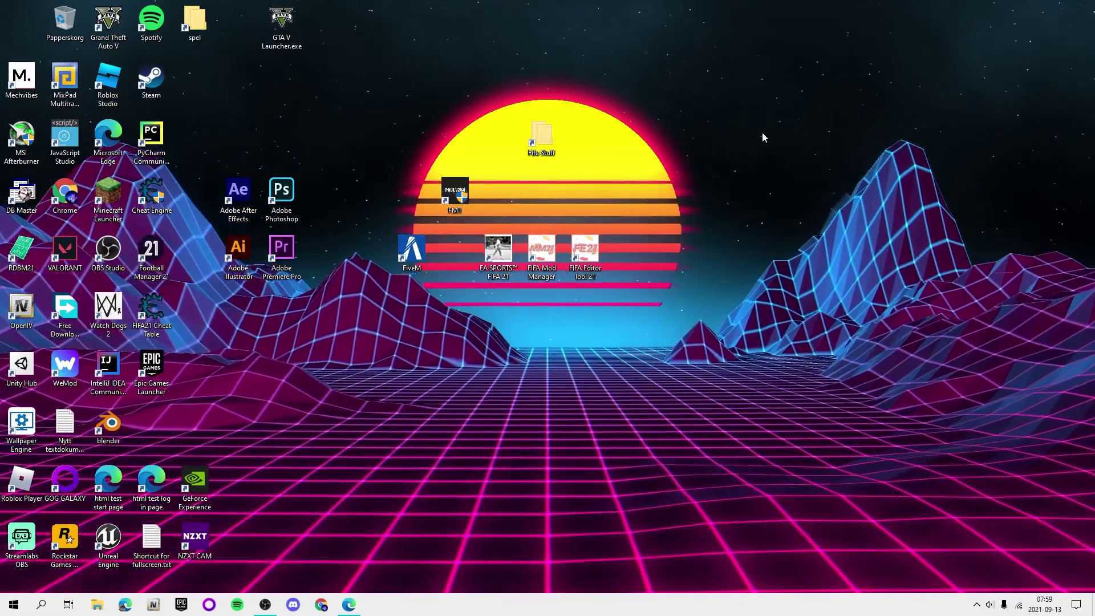
Open the MicroGBY Discord Server, dismiss the Streamer Mode banner, and view #welcome then #rules
{"action": "left_click", "coordinate": [293, 605]}
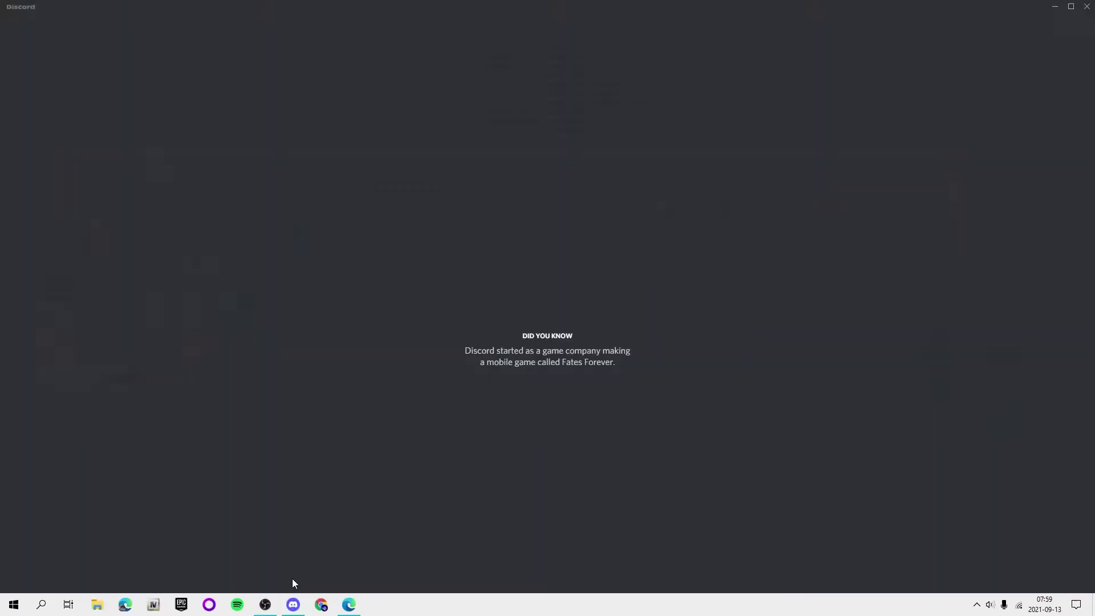
{"action": "left_click", "coordinate": [19, 68]}
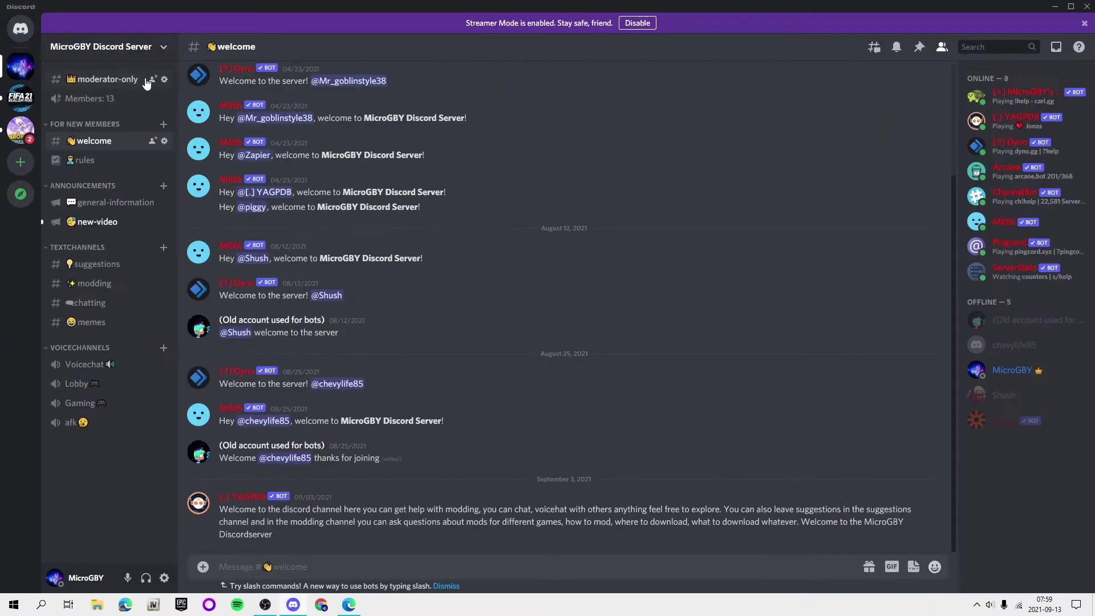
{"action": "left_click", "coordinate": [1083, 23]}
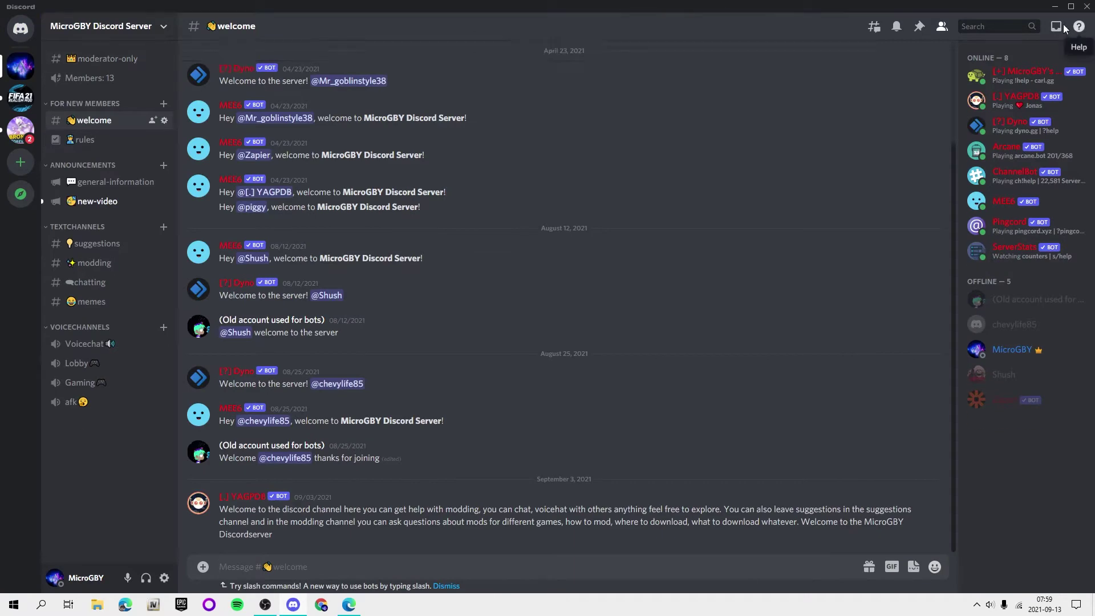
{"action": "left_click", "coordinate": [79, 59]}
{"action": "left_click", "coordinate": [91, 120]}
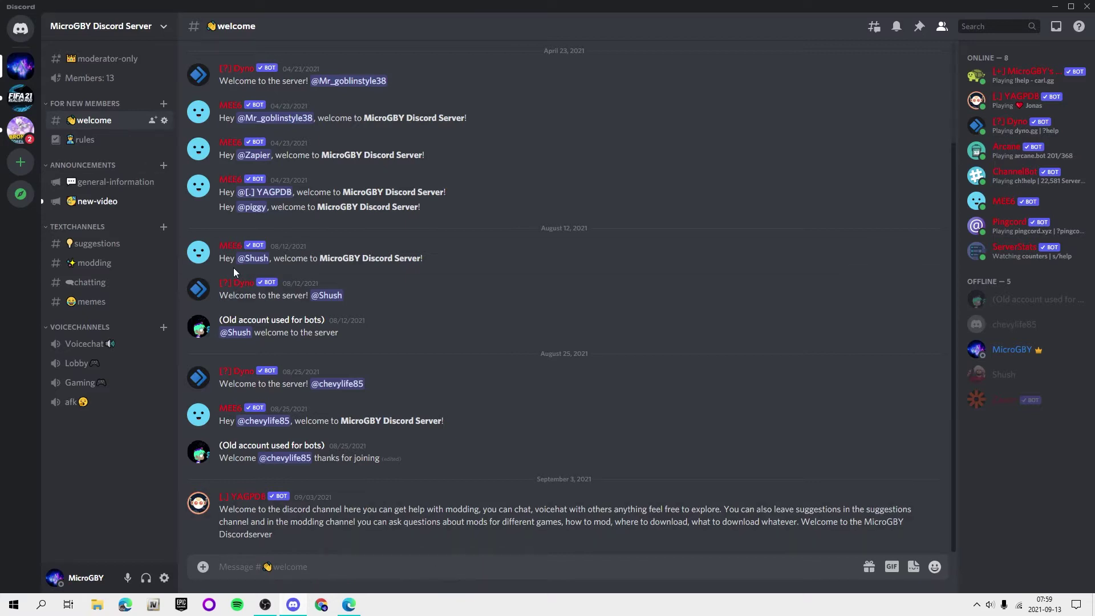
{"action": "left_click", "coordinate": [103, 142]}
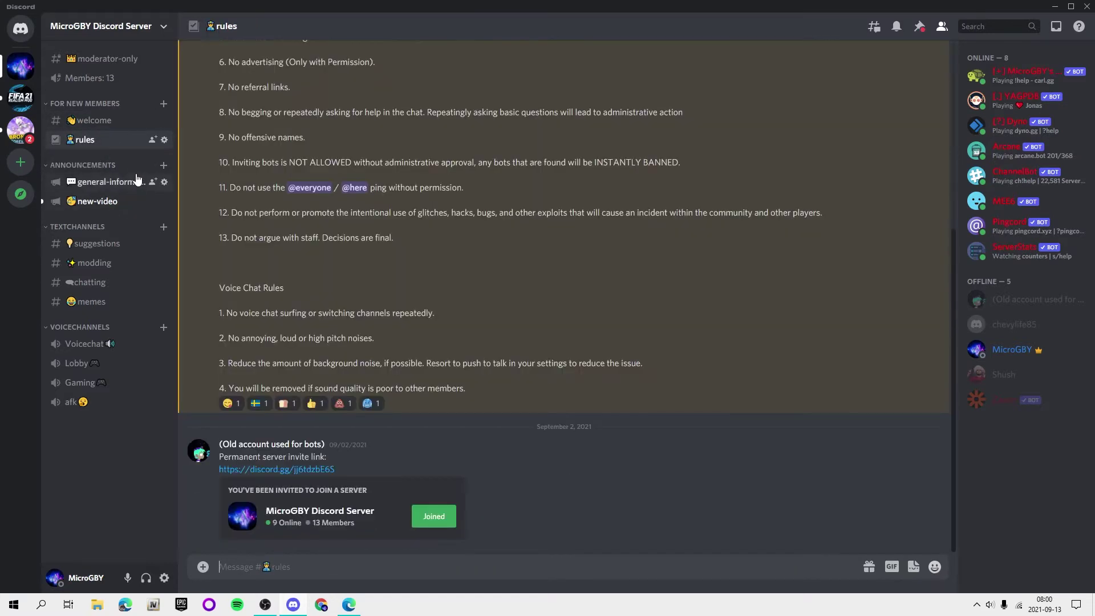
View #general-information and #new-video, briefly opening and closing new-video's settings
{"action": "left_click", "coordinate": [83, 182]}
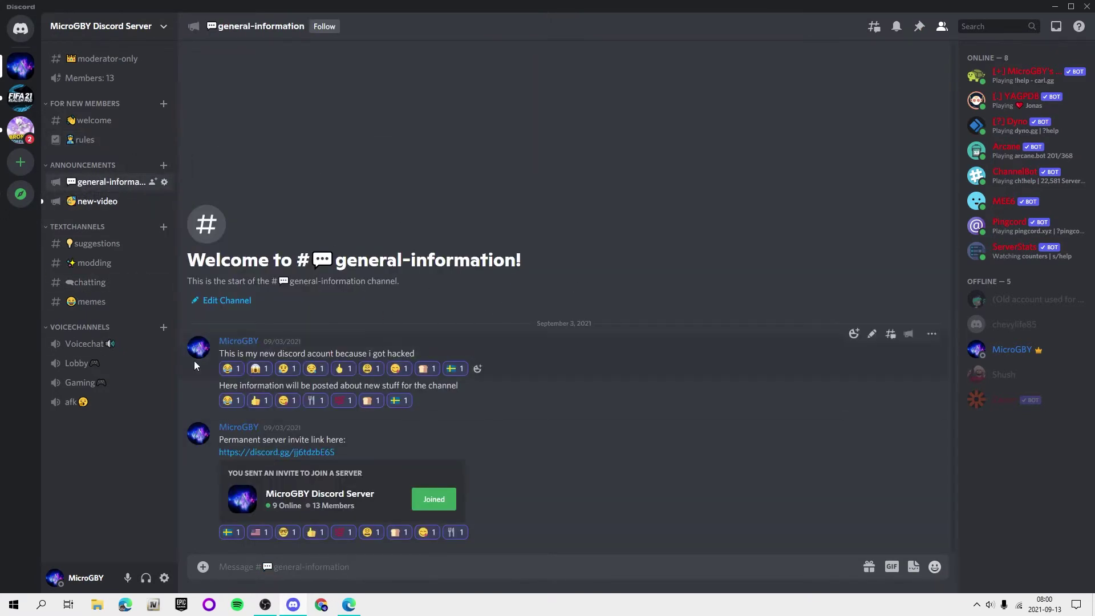
{"action": "left_click", "coordinate": [121, 211]}
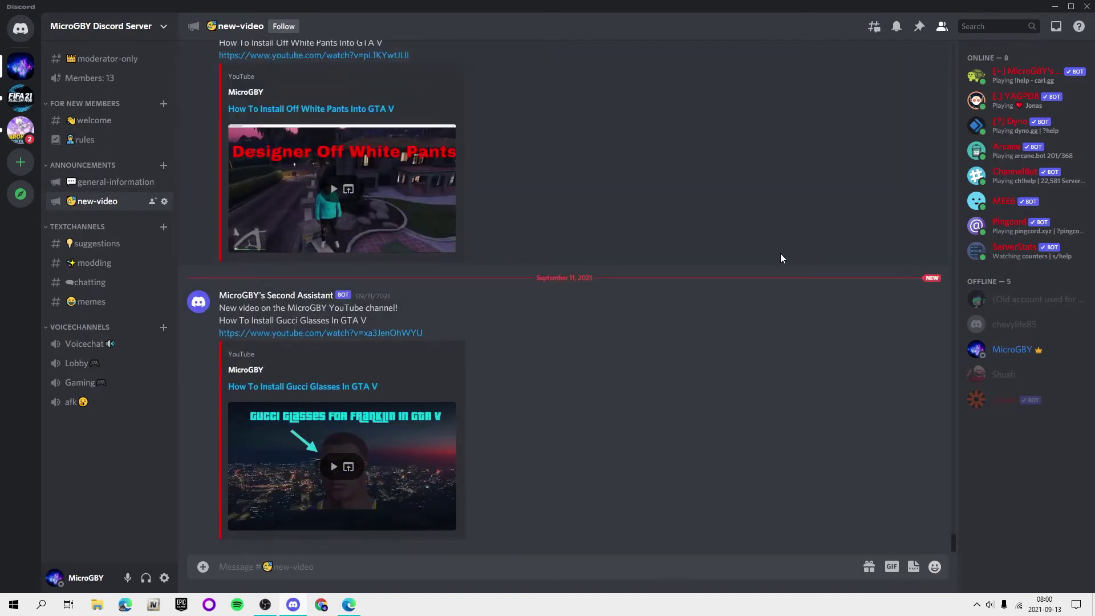
{"action": "left_click", "coordinate": [164, 201]}
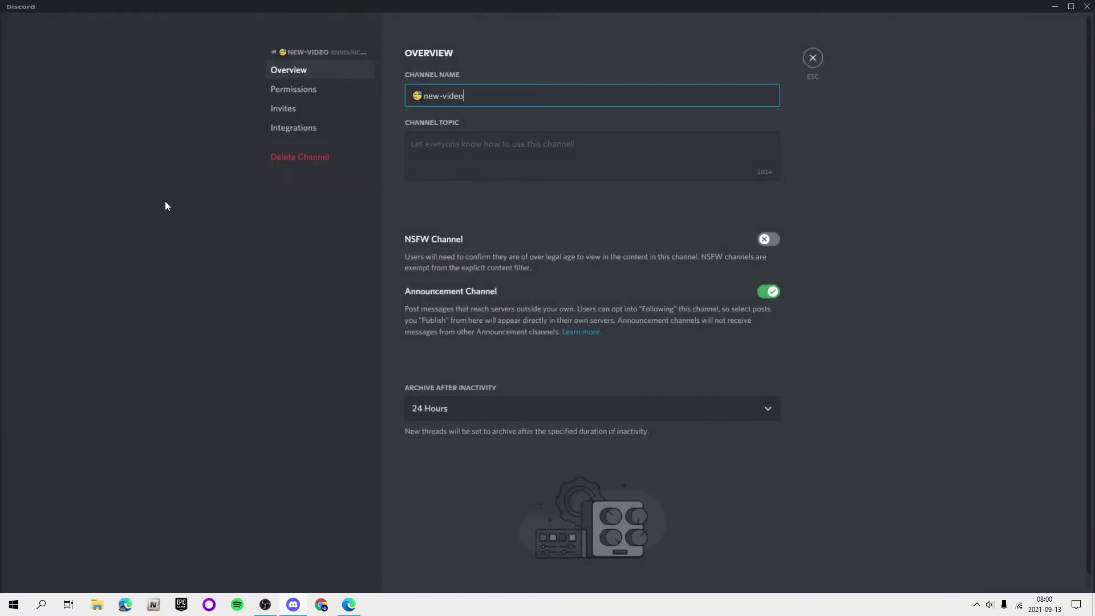
{"action": "left_click", "coordinate": [814, 64]}
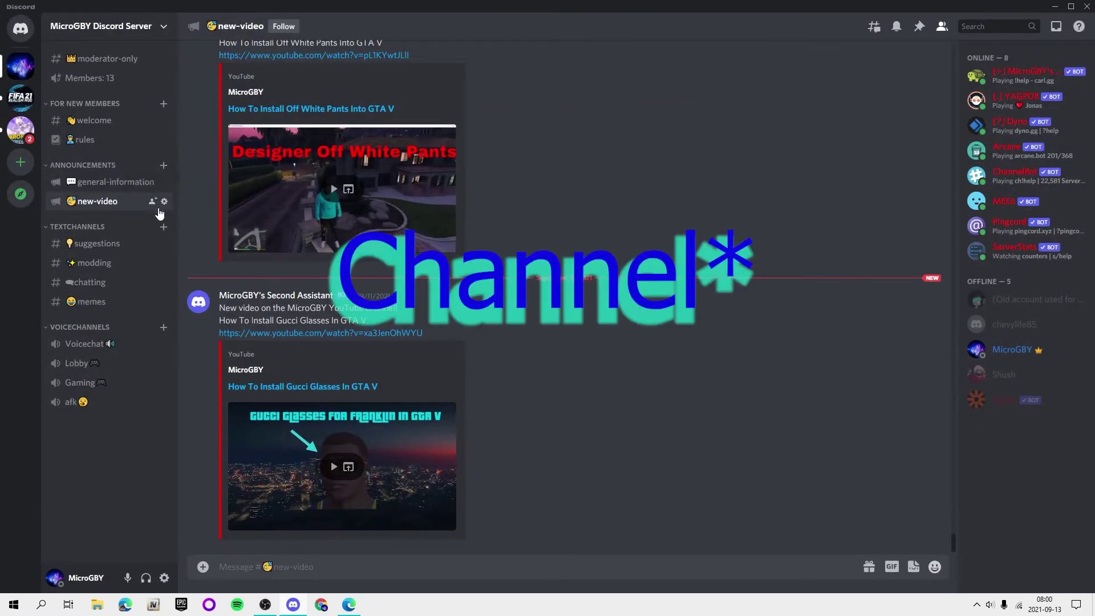
Browse #suggestions, #modding, #chatting and #memes, then go back to #welcome
{"action": "left_click", "coordinate": [106, 248]}
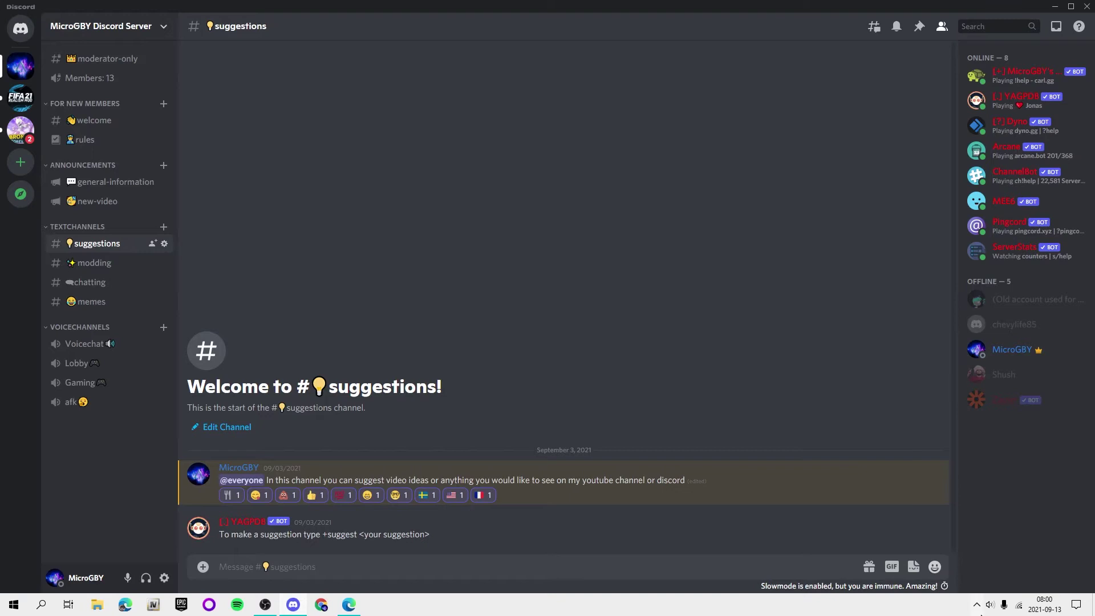
{"action": "left_click", "coordinate": [123, 262]}
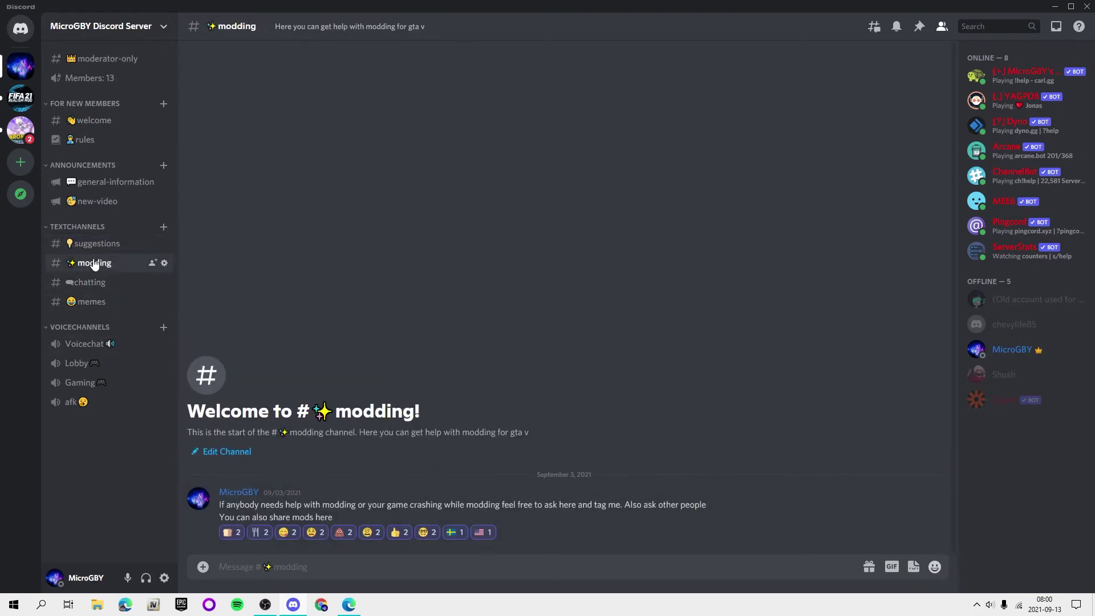
{"action": "left_click", "coordinate": [90, 286]}
{"action": "left_click", "coordinate": [126, 302]}
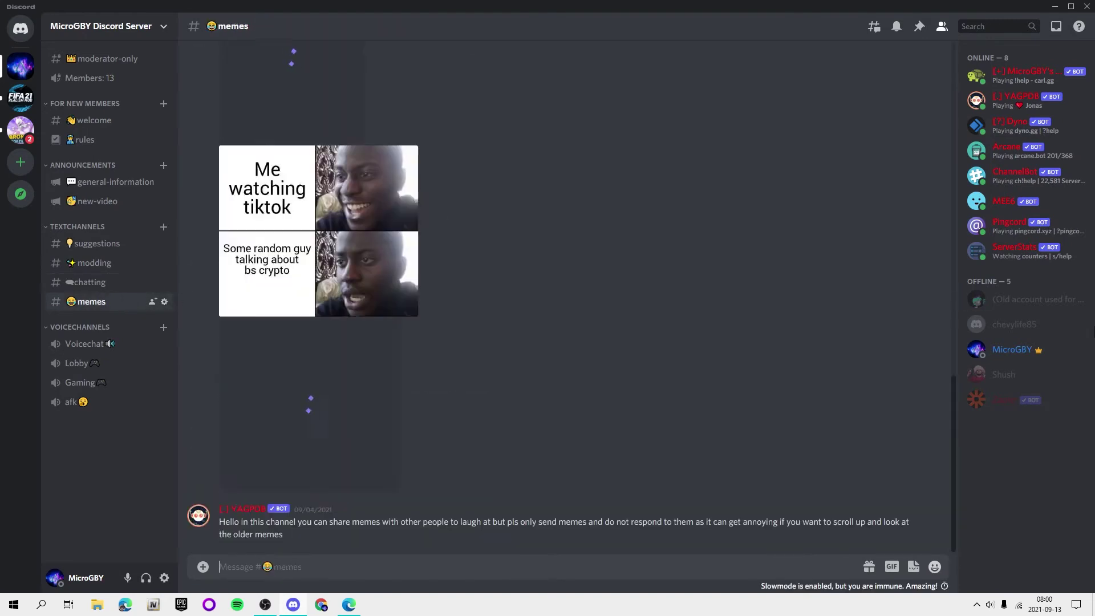
{"action": "left_click", "coordinate": [105, 243]}
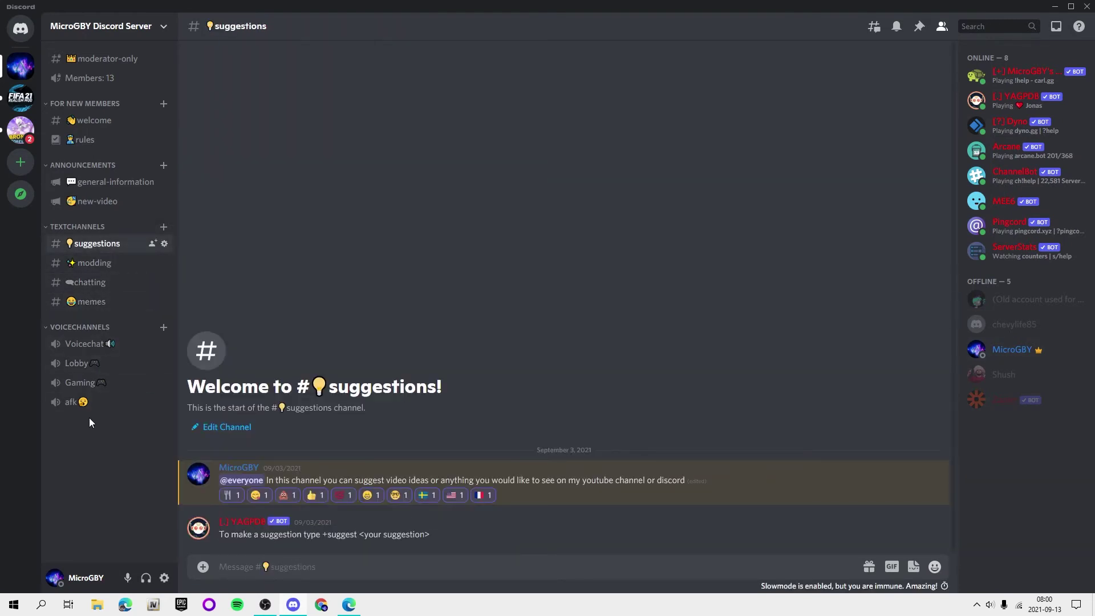
{"action": "left_click", "coordinate": [110, 188]}
{"action": "left_click", "coordinate": [133, 118]}
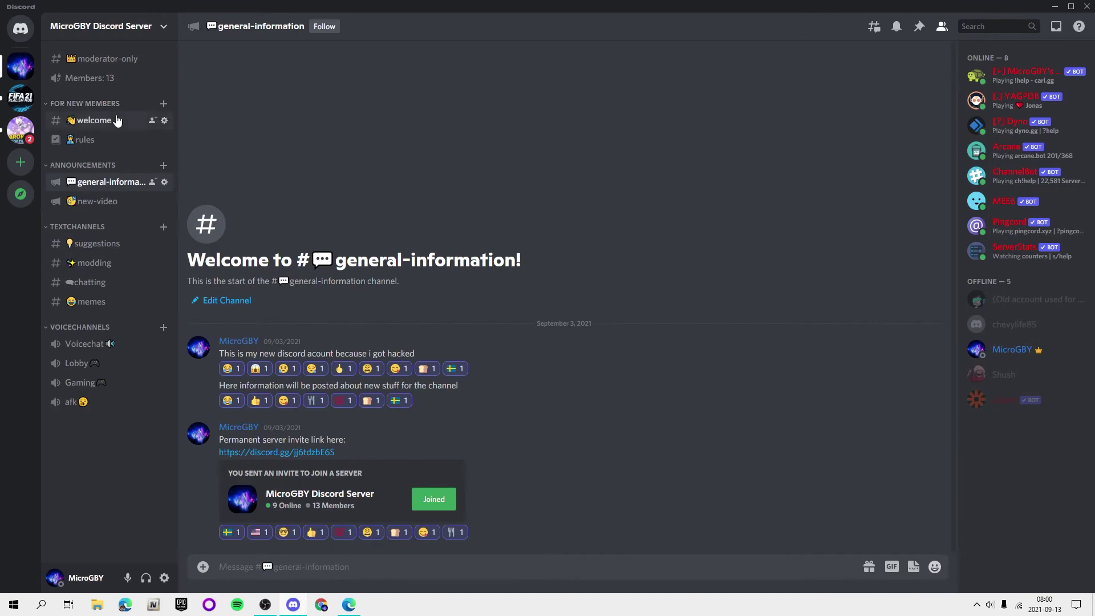
Close the Discord window
{"action": "left_click", "coordinate": [1086, 6]}
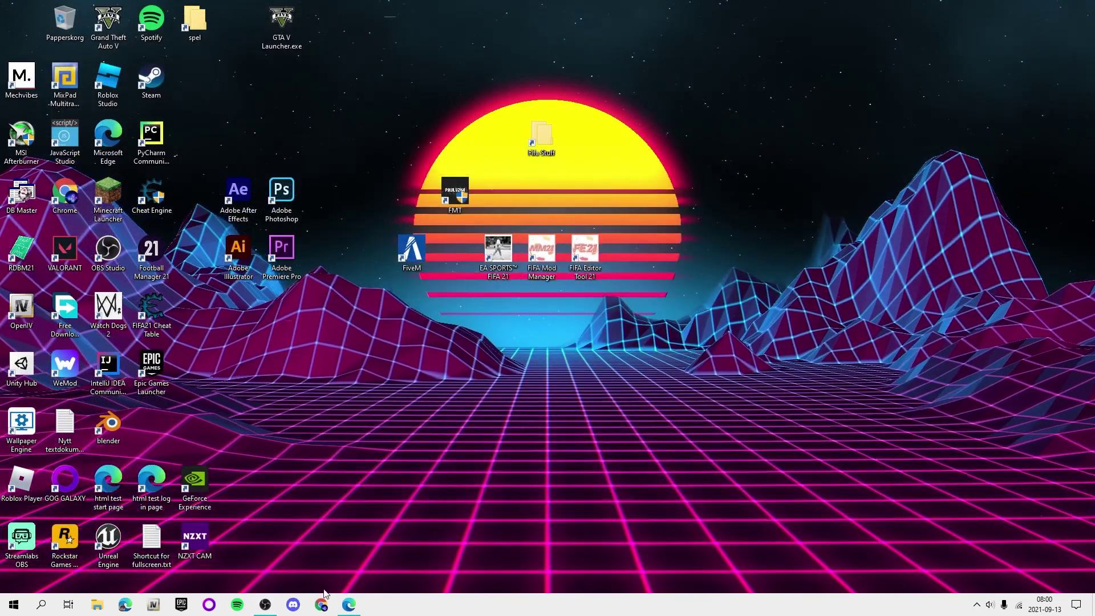